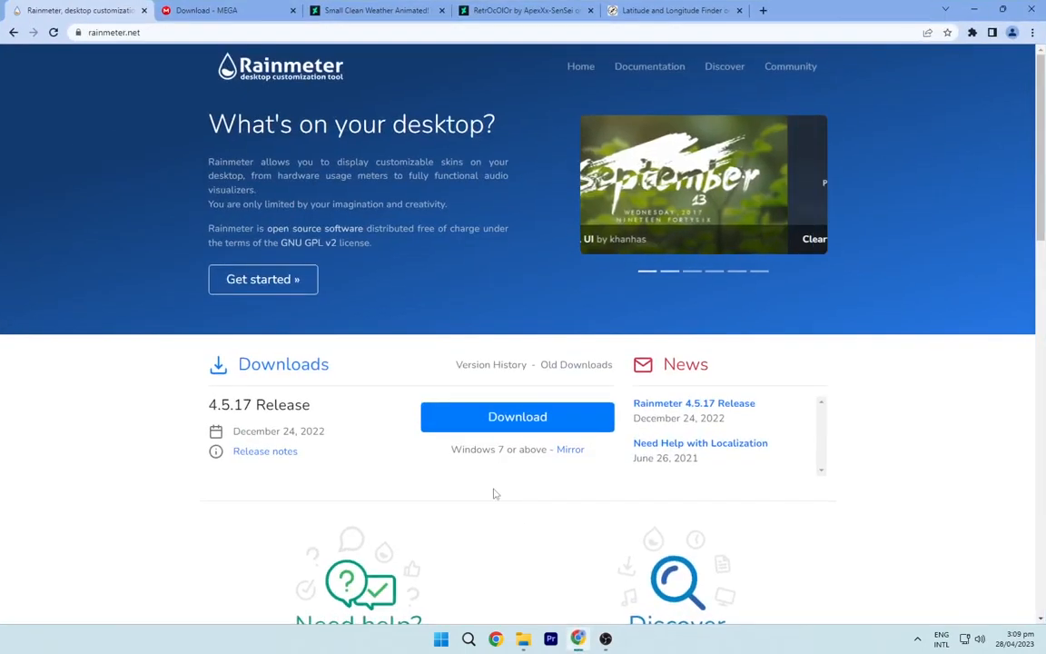
Download the Rainmeter 4.5.17 installer and the Demon Slayer Desktop Setup zip from MEGA.
left_click(513, 418)
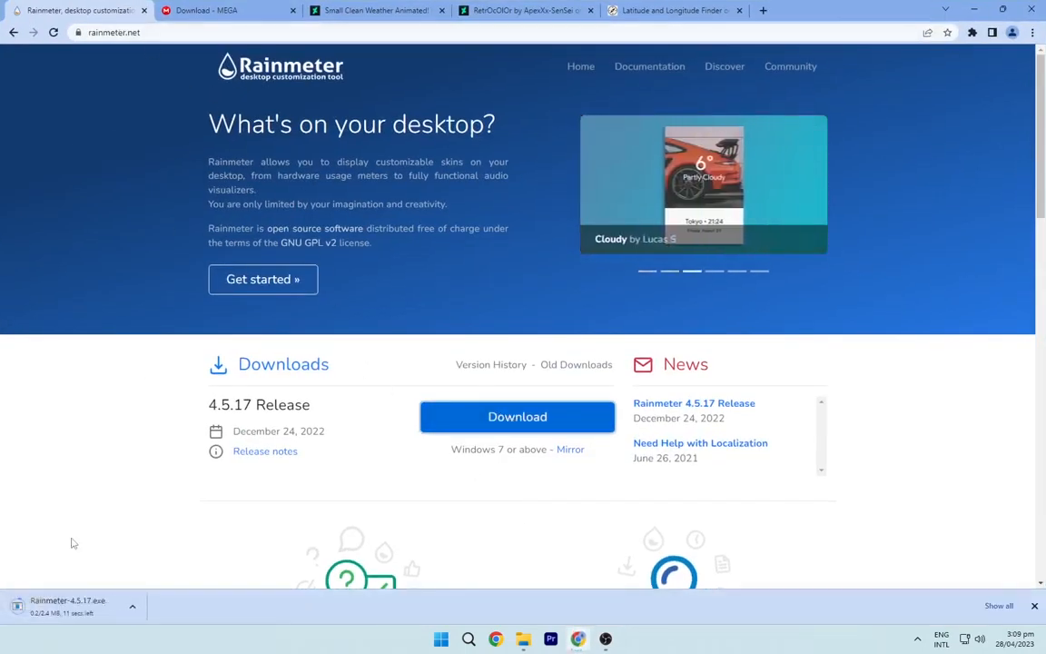
left_click(243, 7)
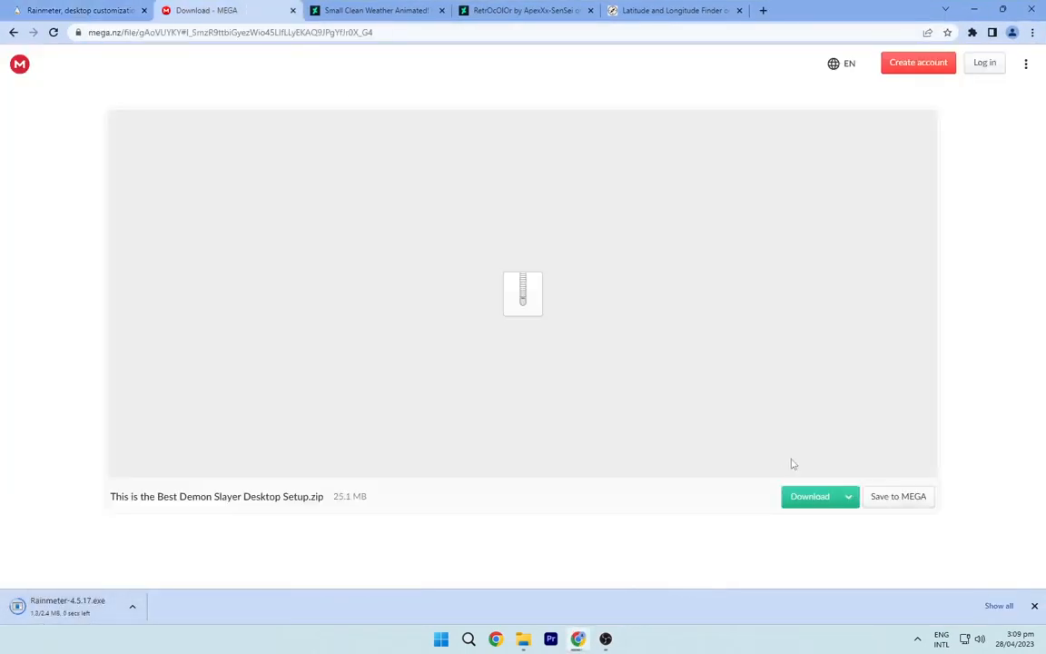
left_click(818, 501)
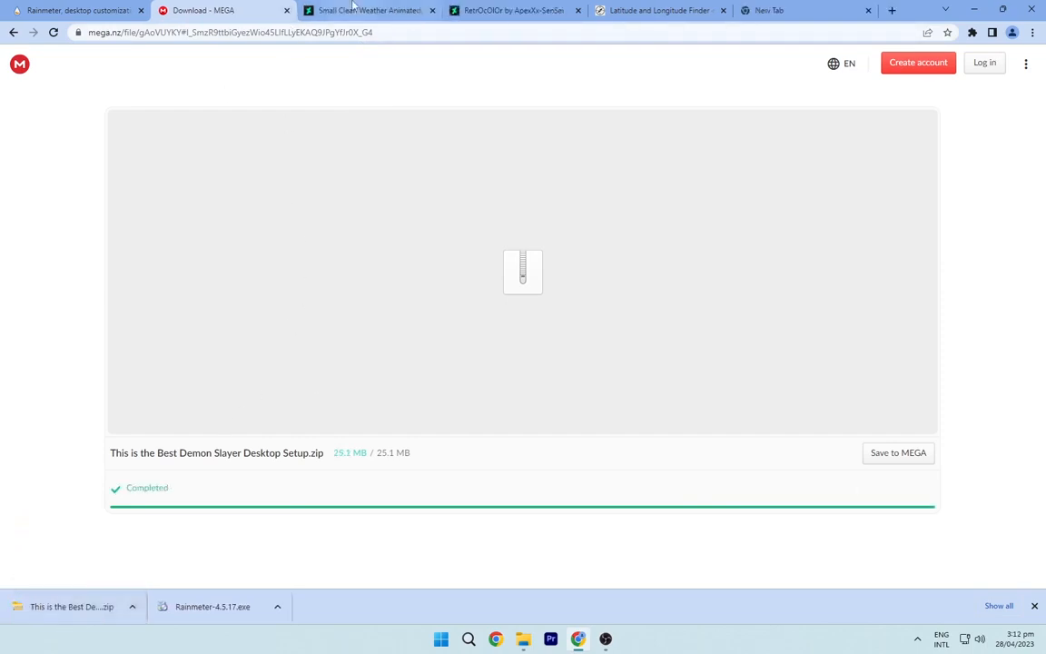
Download the Small Clean Weather Animated and RetrOcOlOr skins from their DeviantArt pages.
left_click(353, 7)
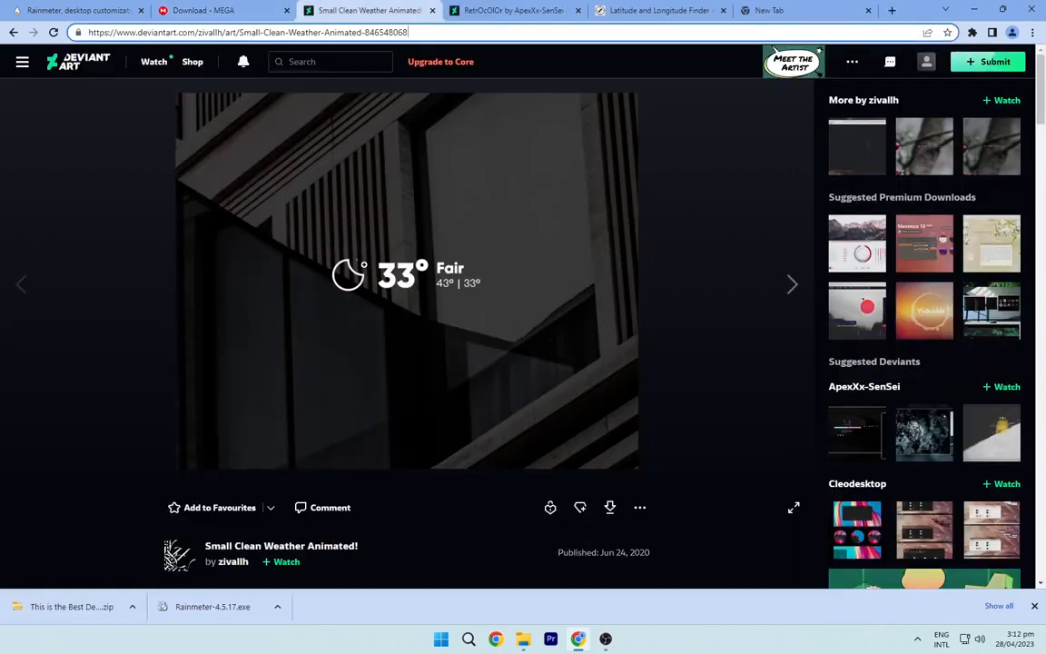
scroll(253, 296, "down", 4)
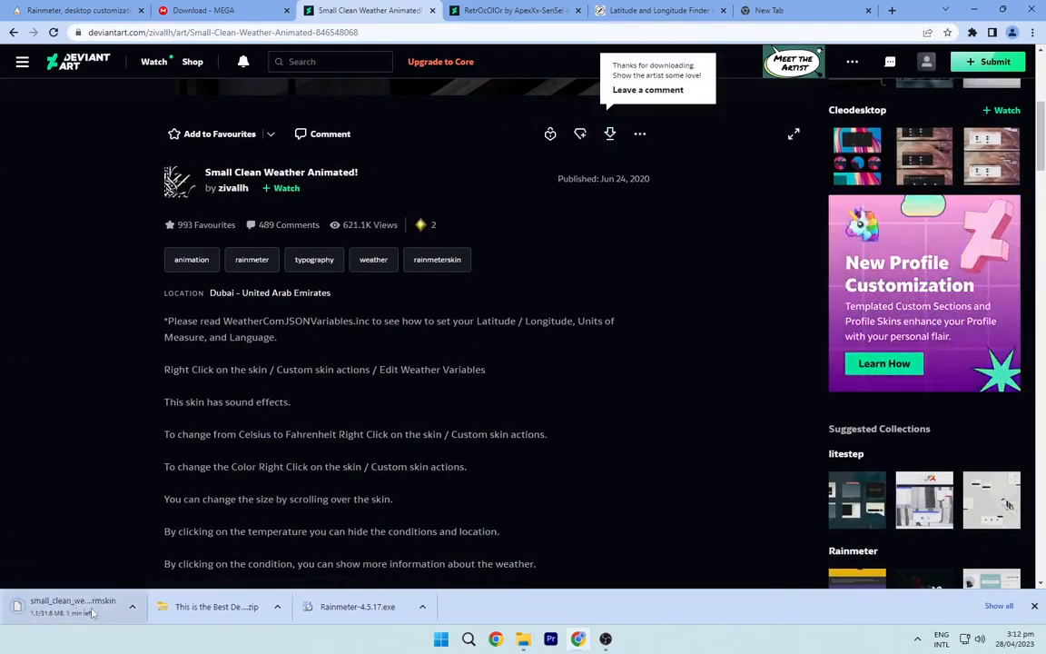
left_click(532, 7)
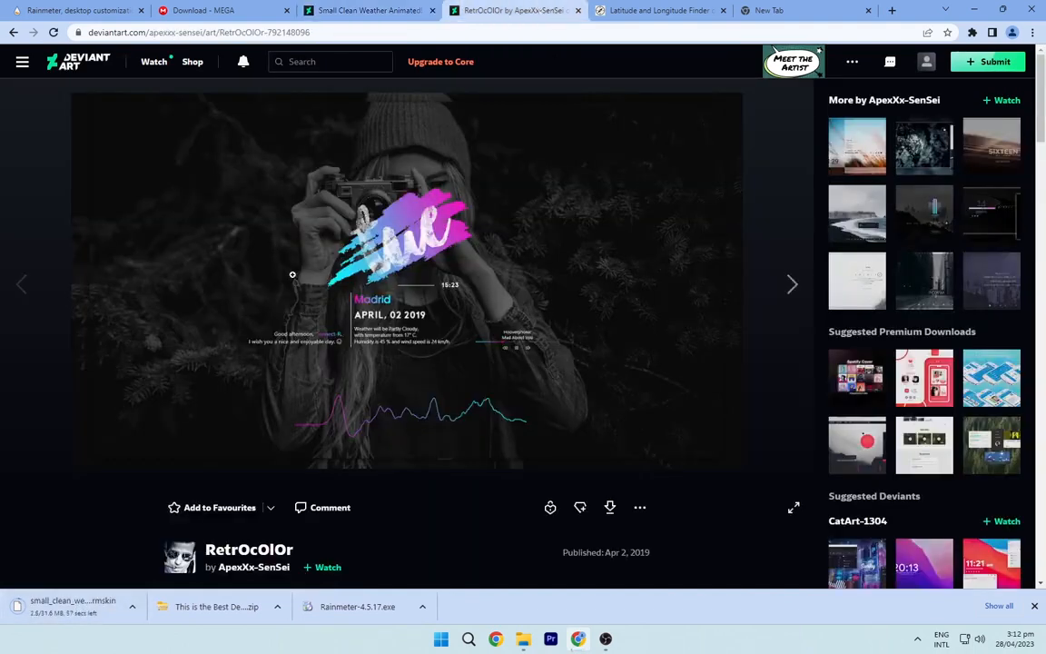
scroll(292, 274, "down", 4)
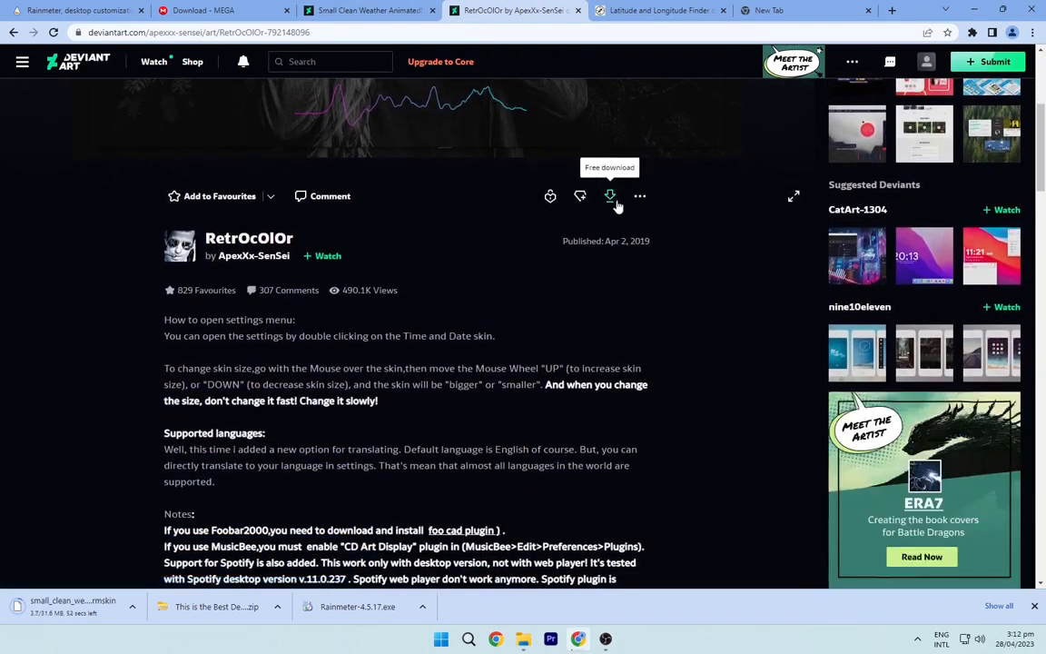
left_click(611, 202)
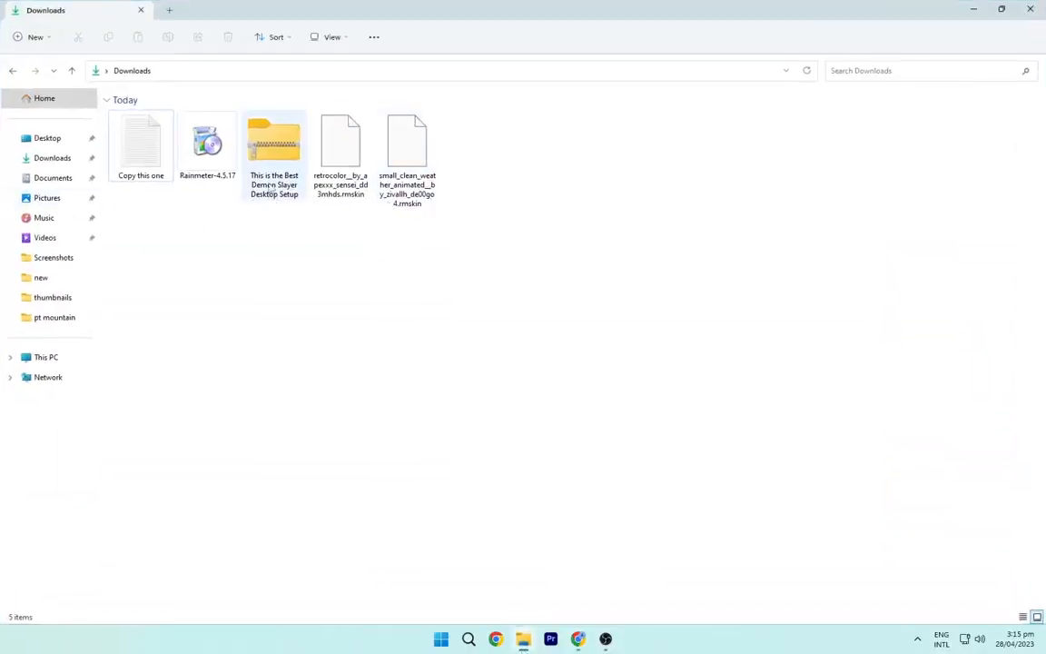
Run the downloaded Rainmeter-4.5.17 installer as administrator and complete the standard installation.
right_click(204, 154)
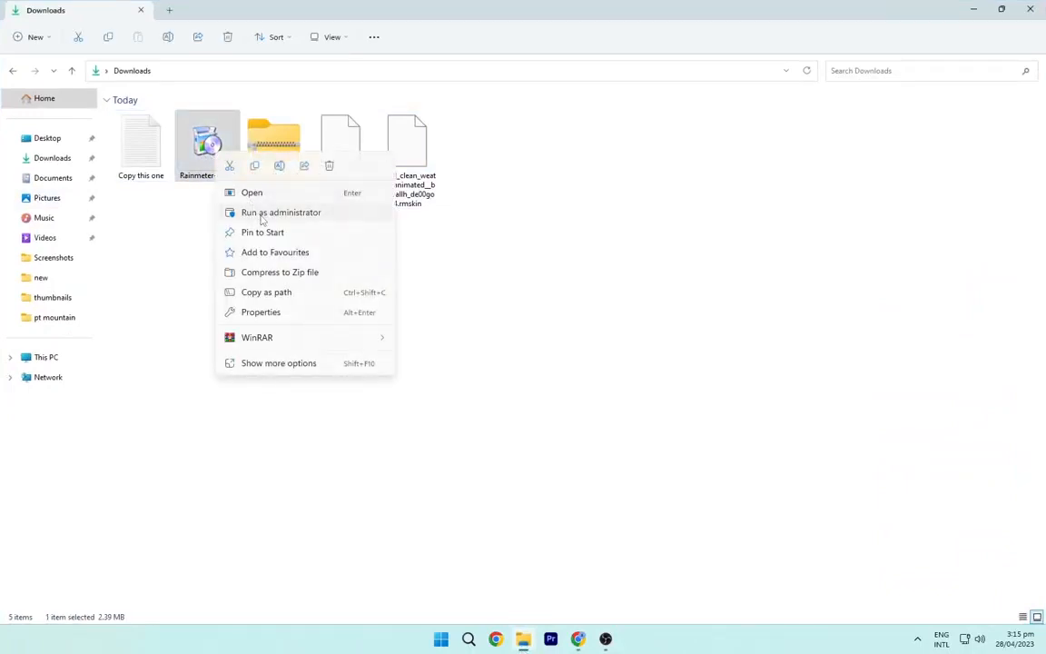
left_click(262, 214)
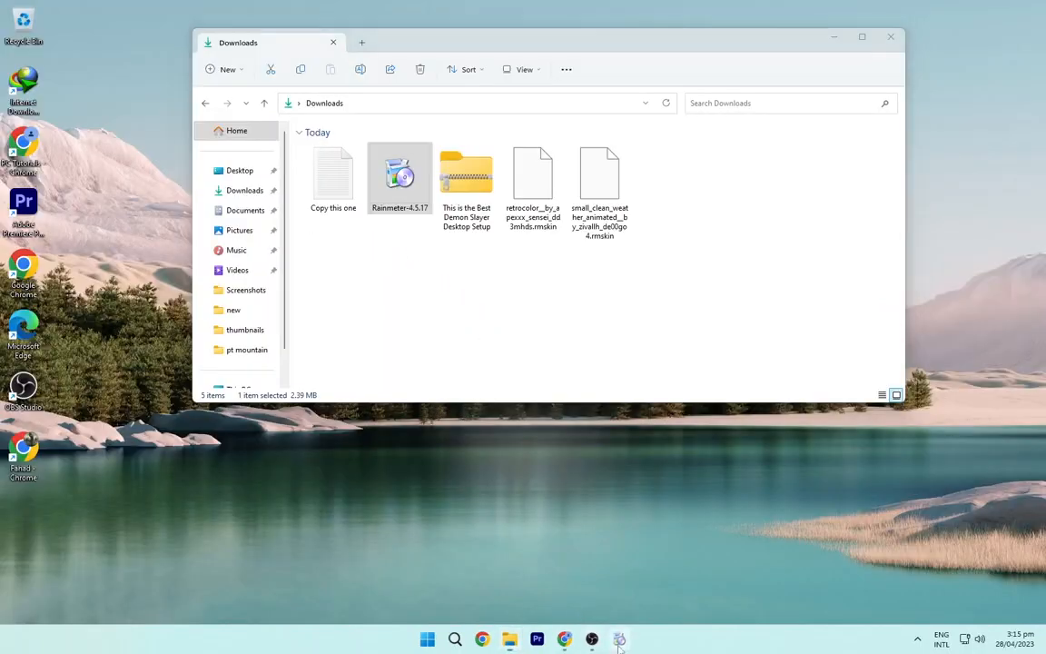
left_click(532, 346)
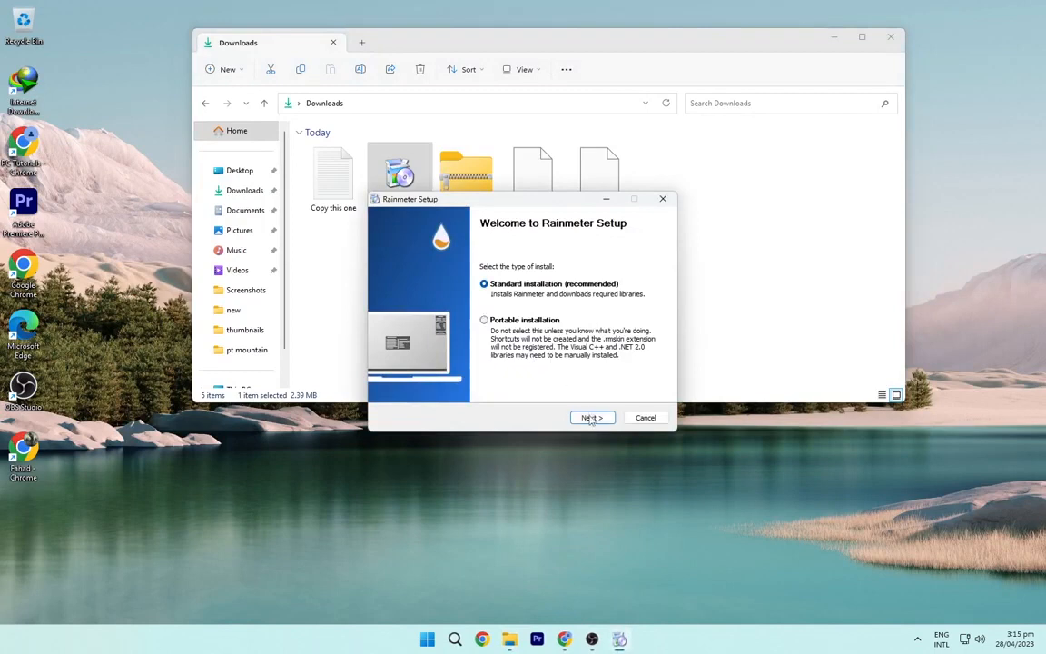
left_click(591, 418)
left_click(591, 419)
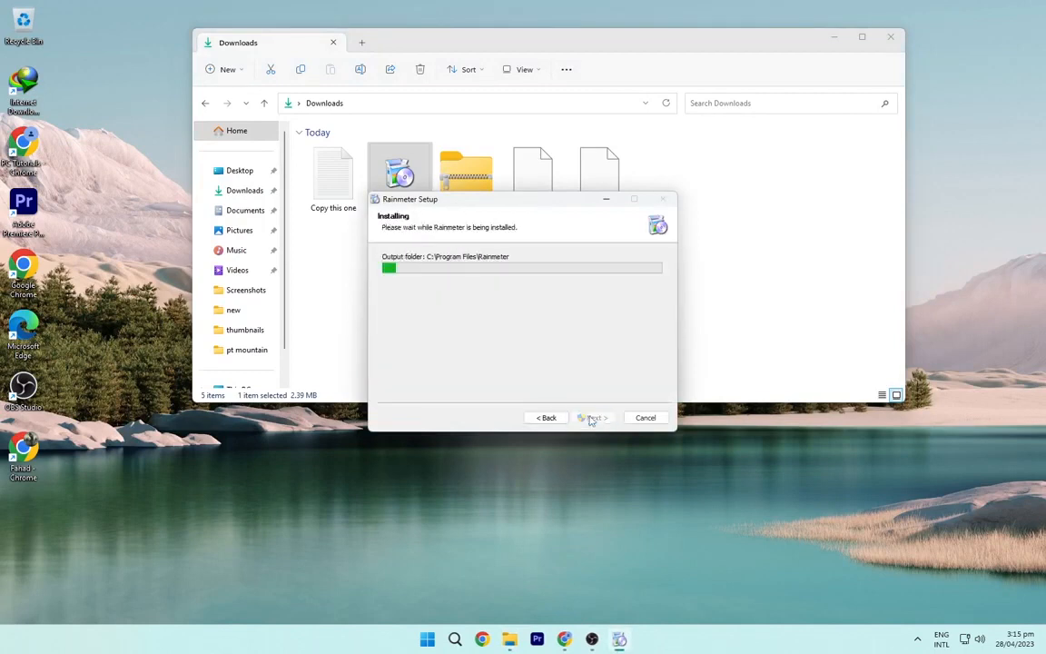
left_click(591, 418)
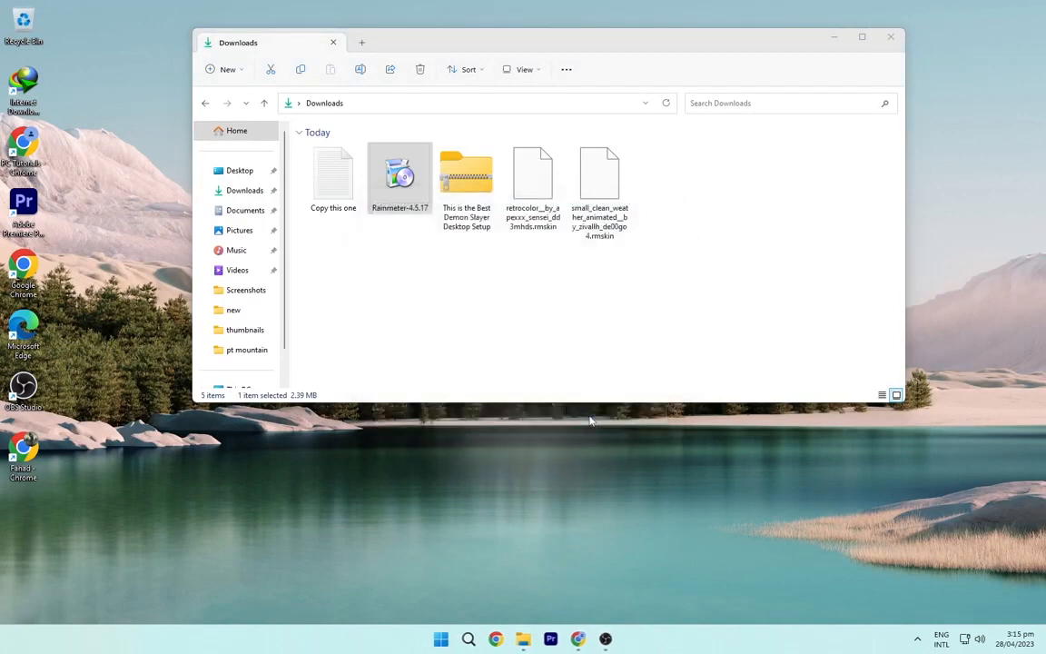
Unload Rainmeter's default illustro skins from the desktop: Welcome, Disk, System and the clock.
right_click(578, 362)
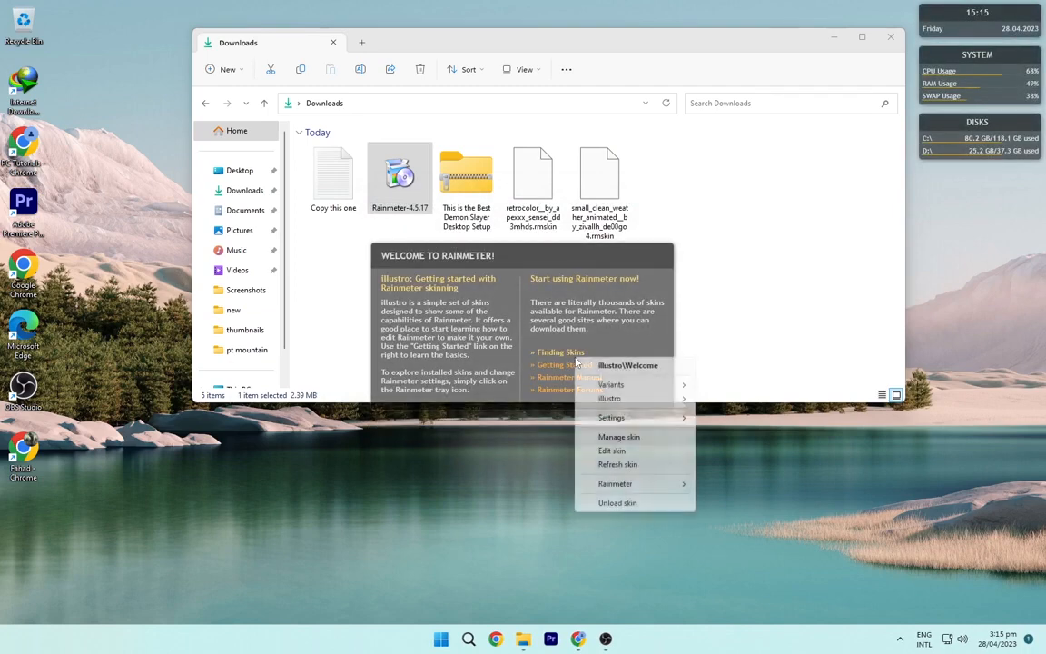
left_click(619, 502)
right_click(965, 127)
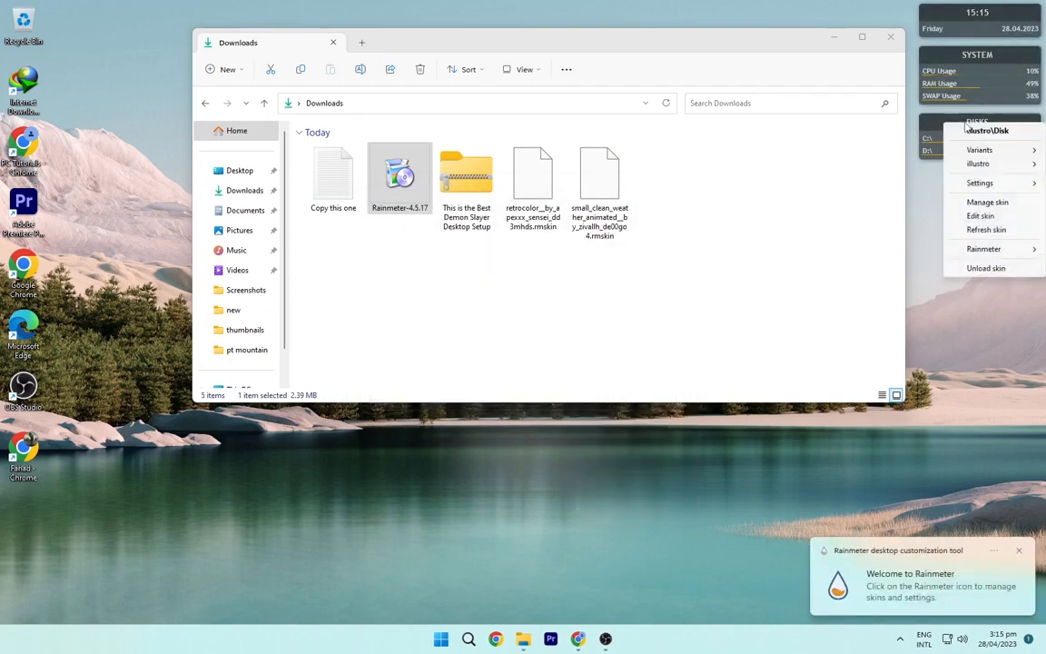
left_click(971, 269)
right_click(935, 88)
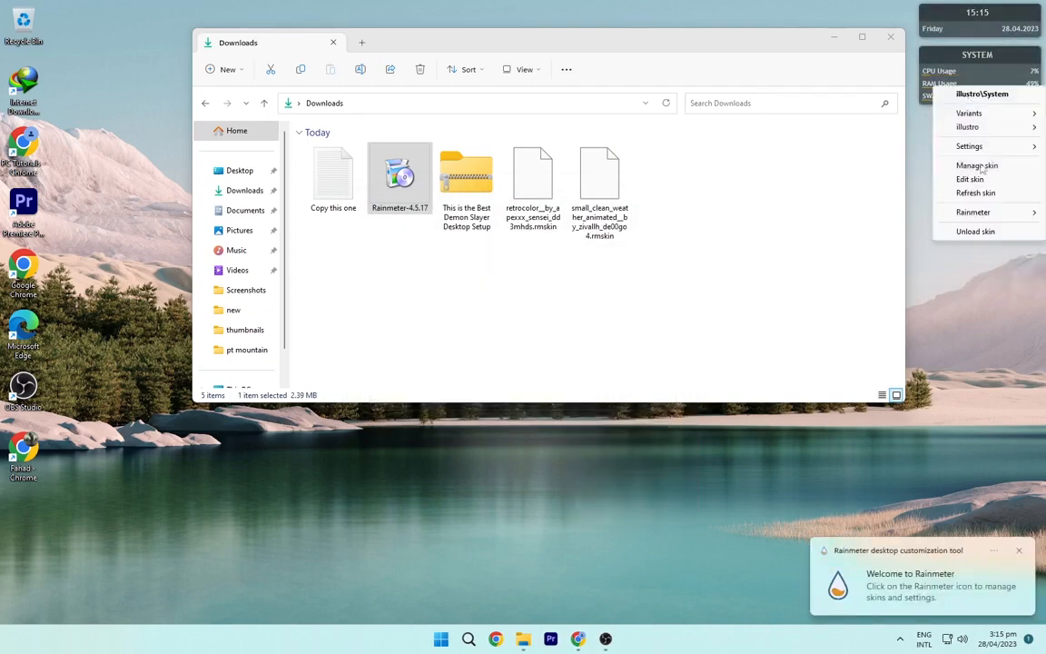
left_click(987, 232)
right_click(943, 24)
left_click(968, 167)
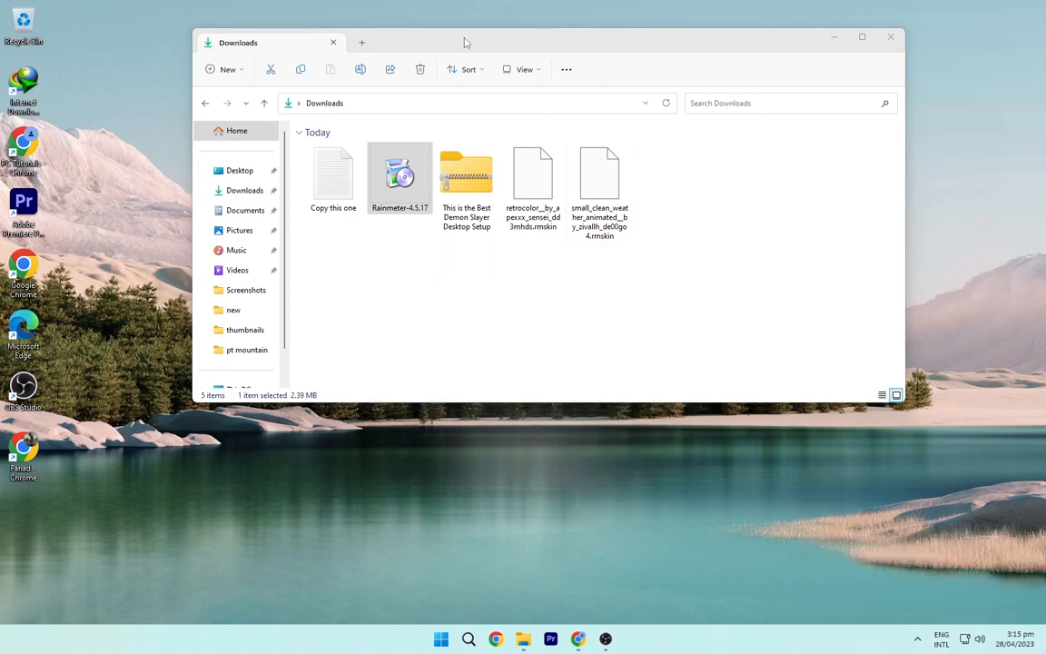
Install the RetrOcOlOr and Small Clean Weather skin packages without applying the included layout or loading the included skins.
left_click_drag(464, 43, 431, 125)
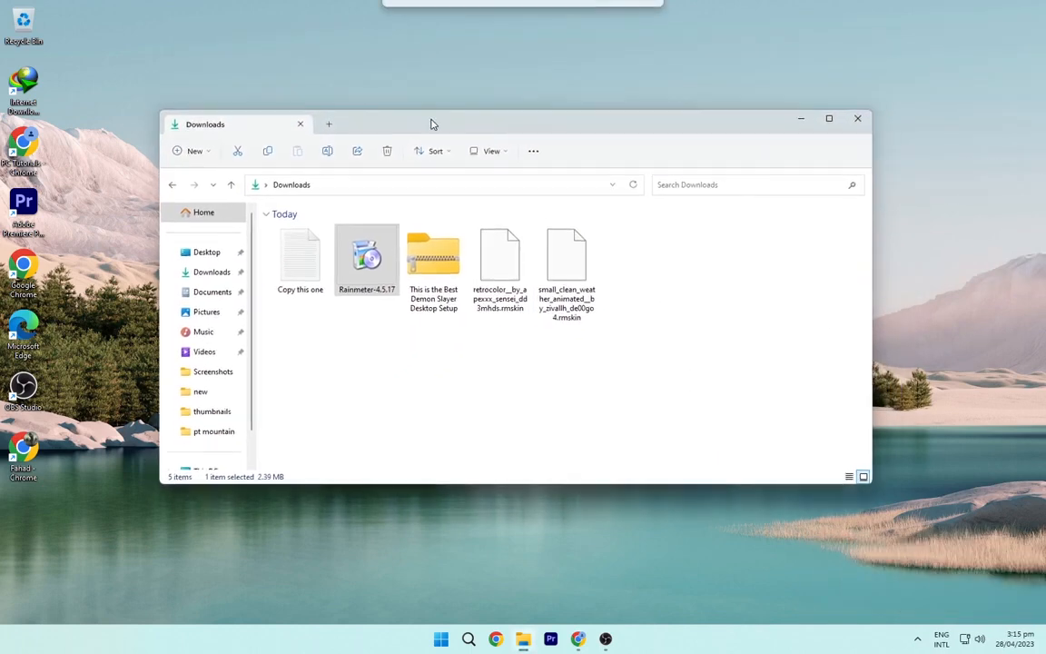
double_click(502, 256)
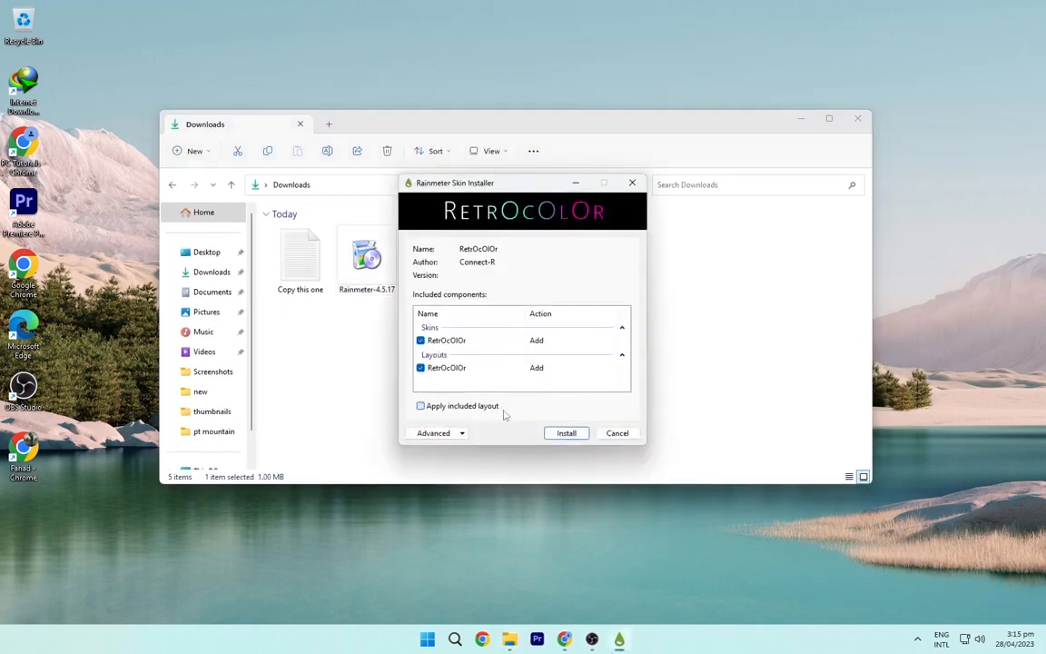
left_click(559, 433)
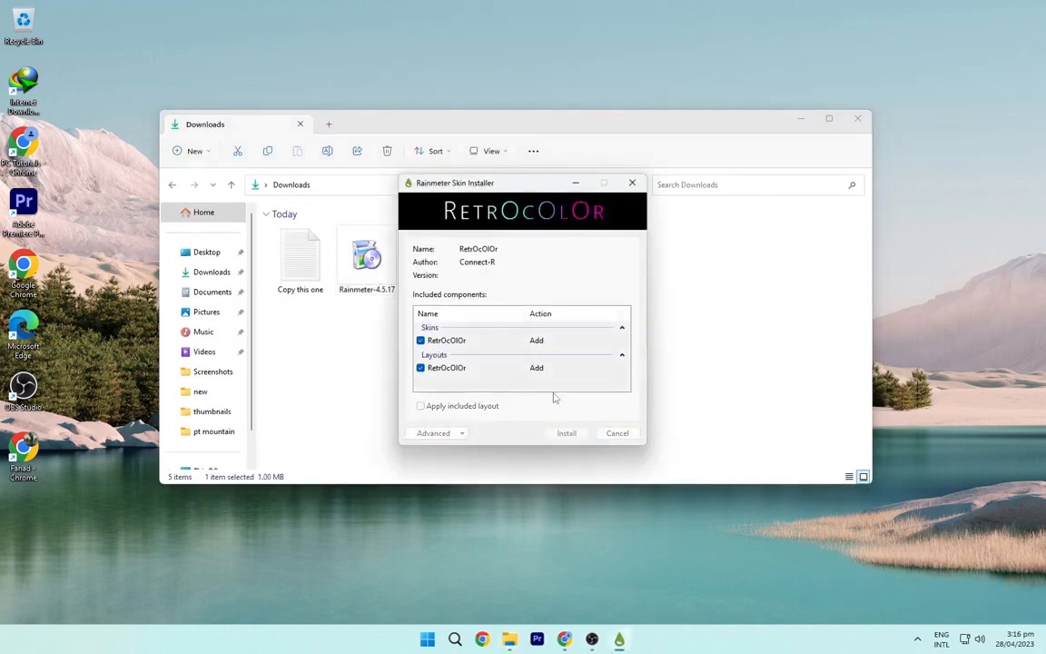
left_click(566, 259)
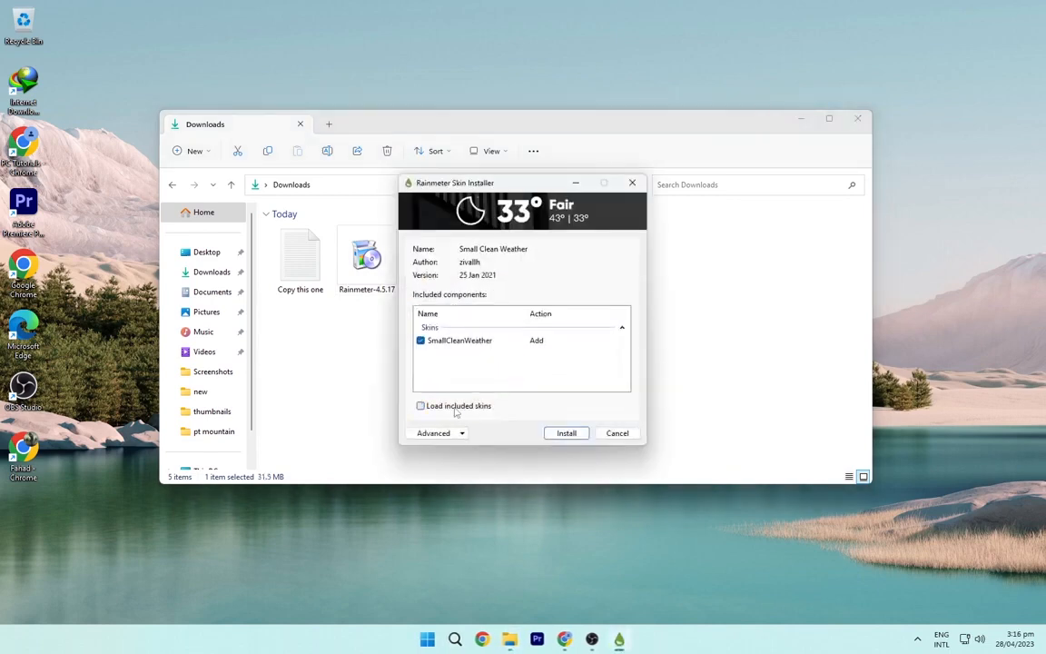
left_click(561, 434)
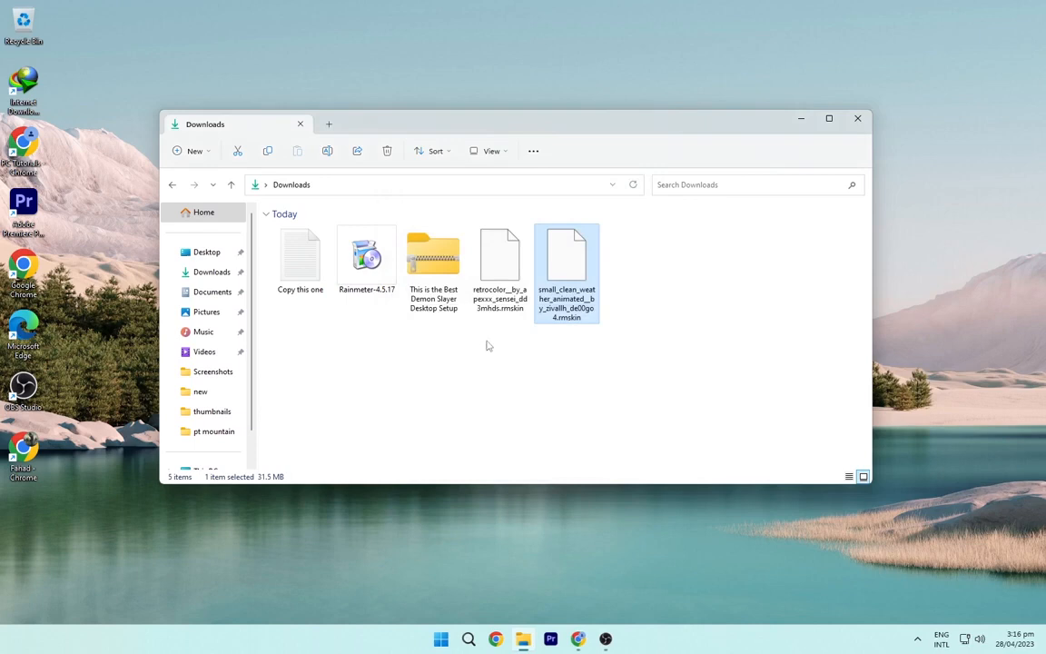
Extract the Demon Slayer Desktop Setup zip in the Downloads folder with WinRAR and delete the archive.
left_click(436, 265)
right_click(439, 269)
mouse_move(543, 536)
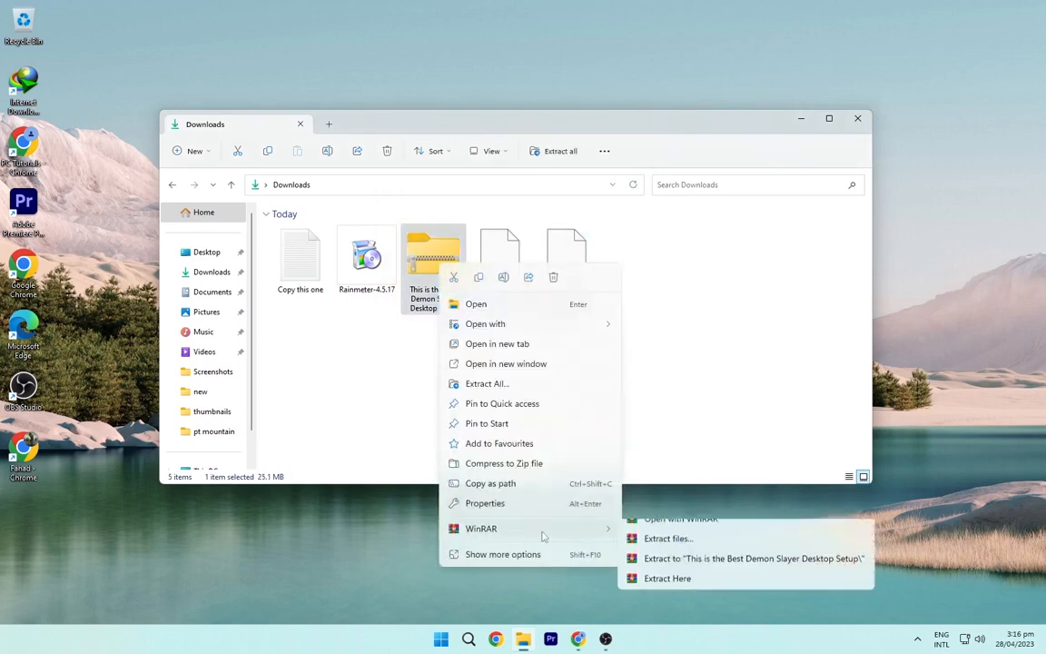
left_click(658, 573)
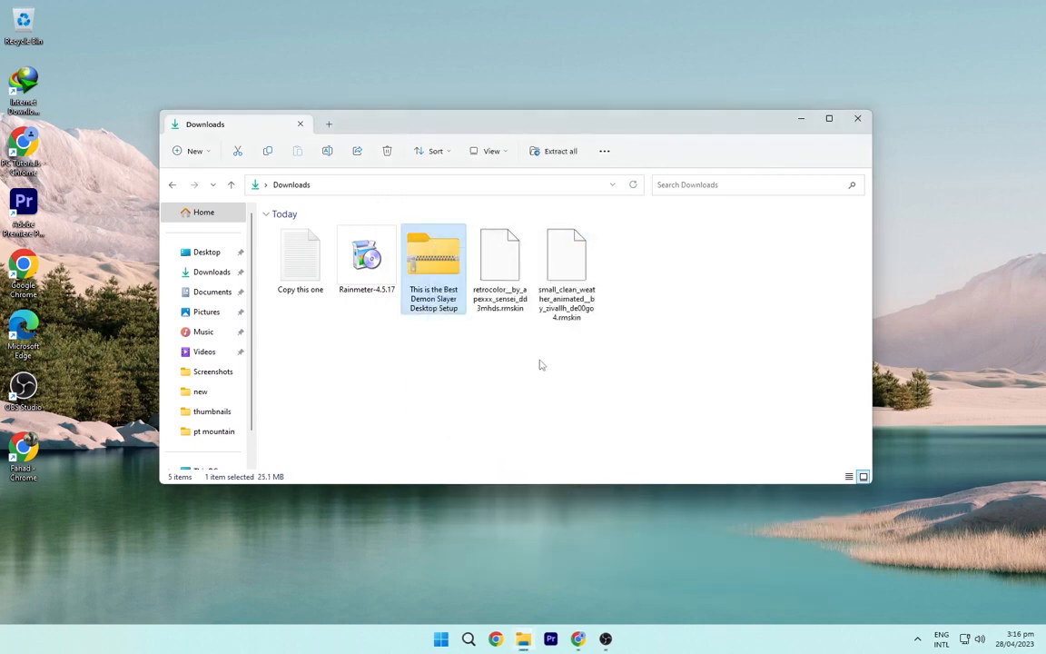
left_click(410, 282)
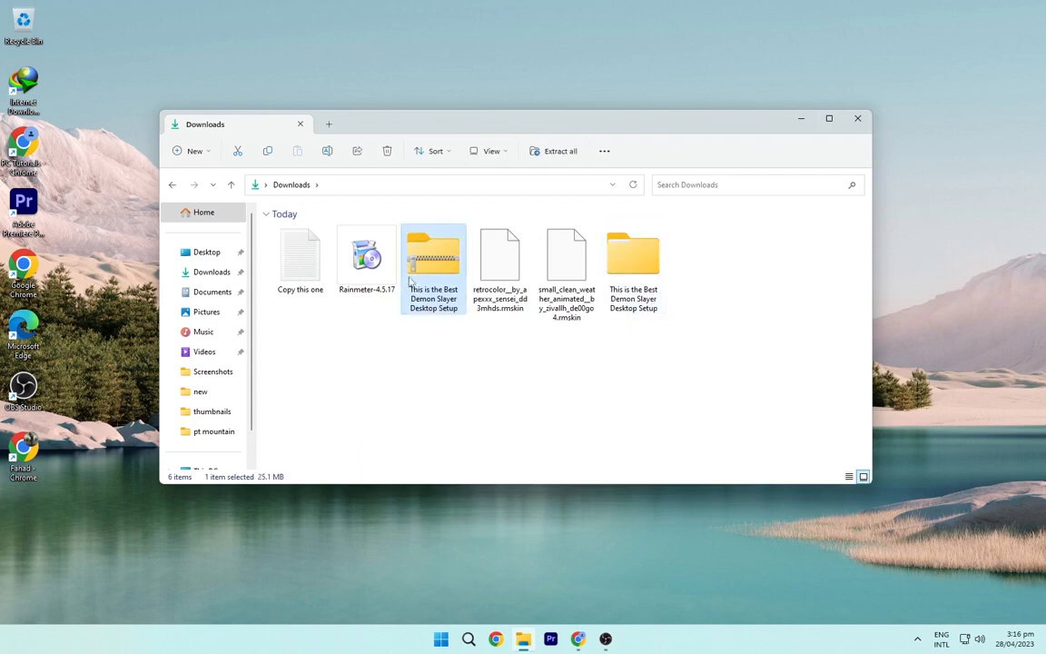
key("Delete")
Check the readme in the extracted setup's Move folder and copy the Just A Bin and Simple Clock folders.
double_click(567, 259)
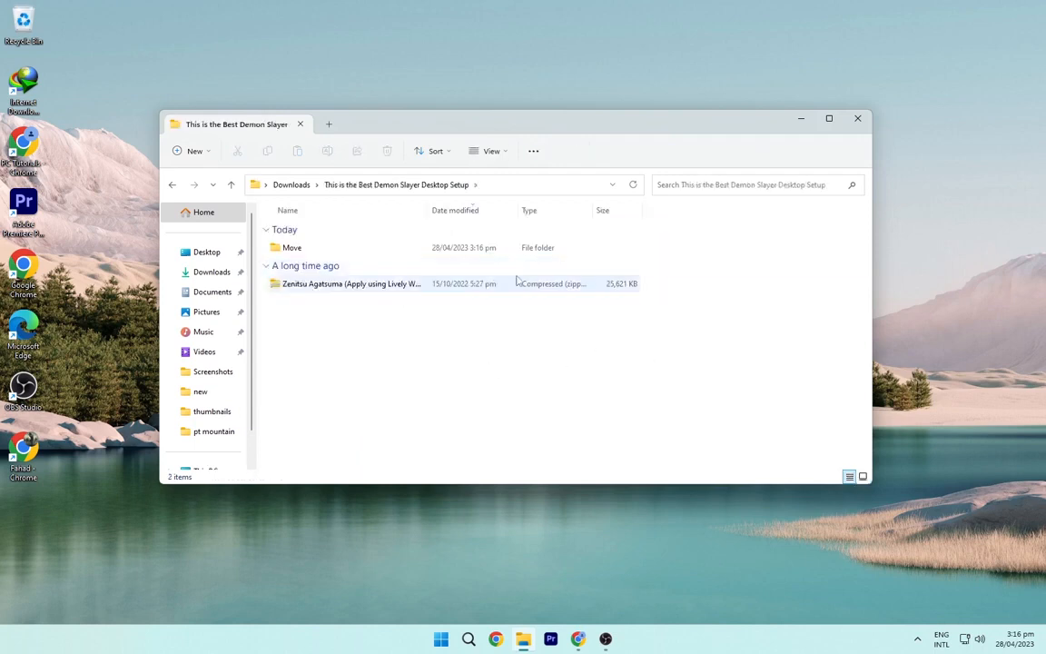
double_click(309, 251)
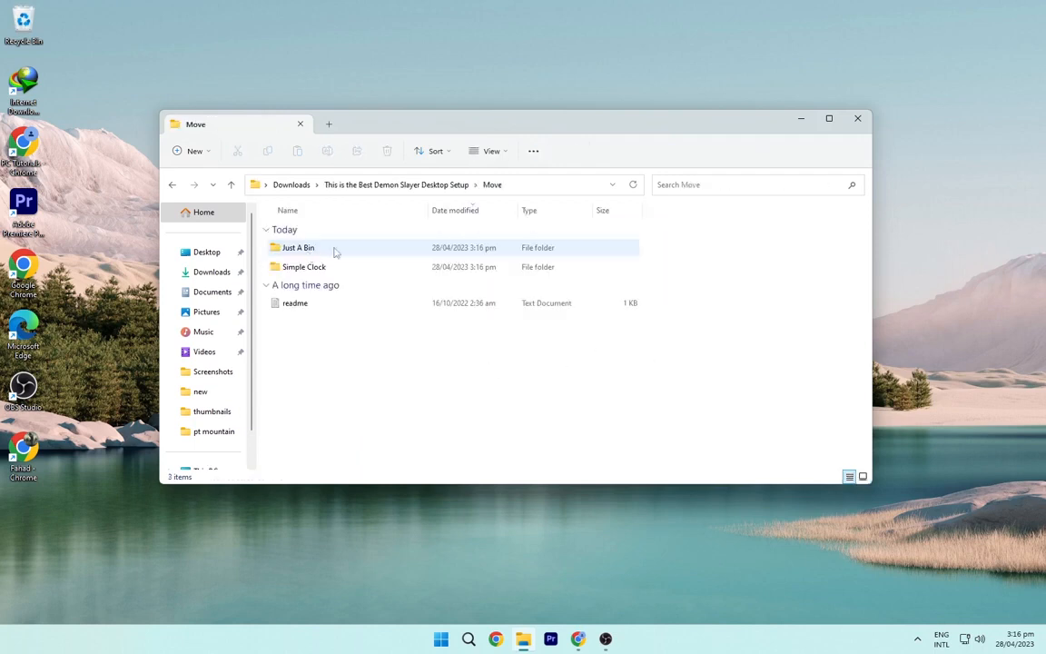
double_click(397, 303)
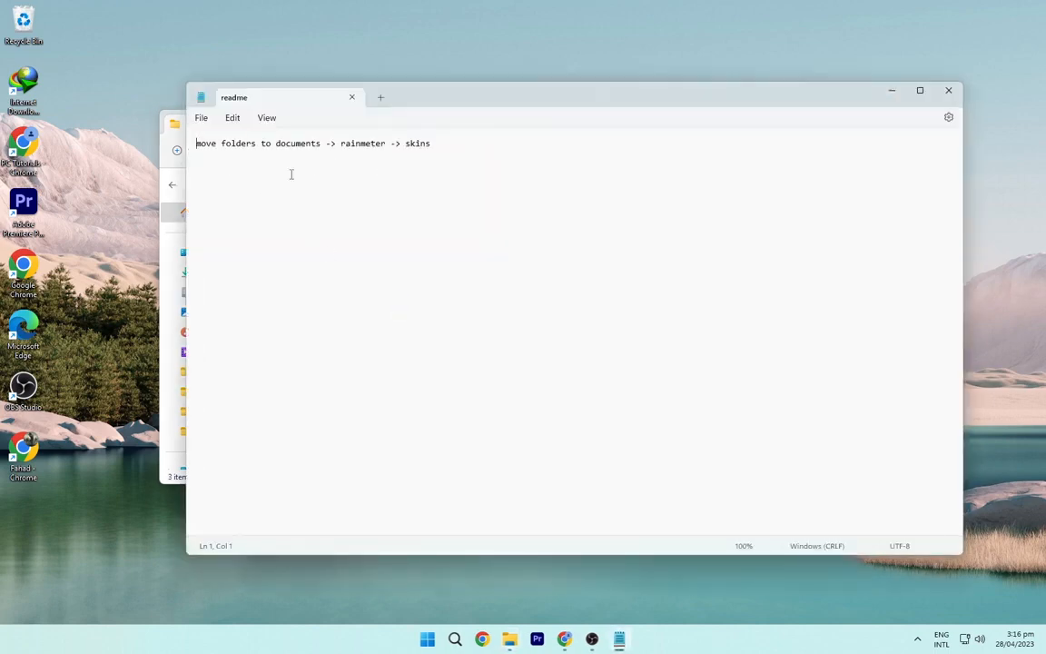
left_click(948, 90)
left_click_drag(677, 270, 543, 257)
right_click(456, 261)
left_click(498, 270)
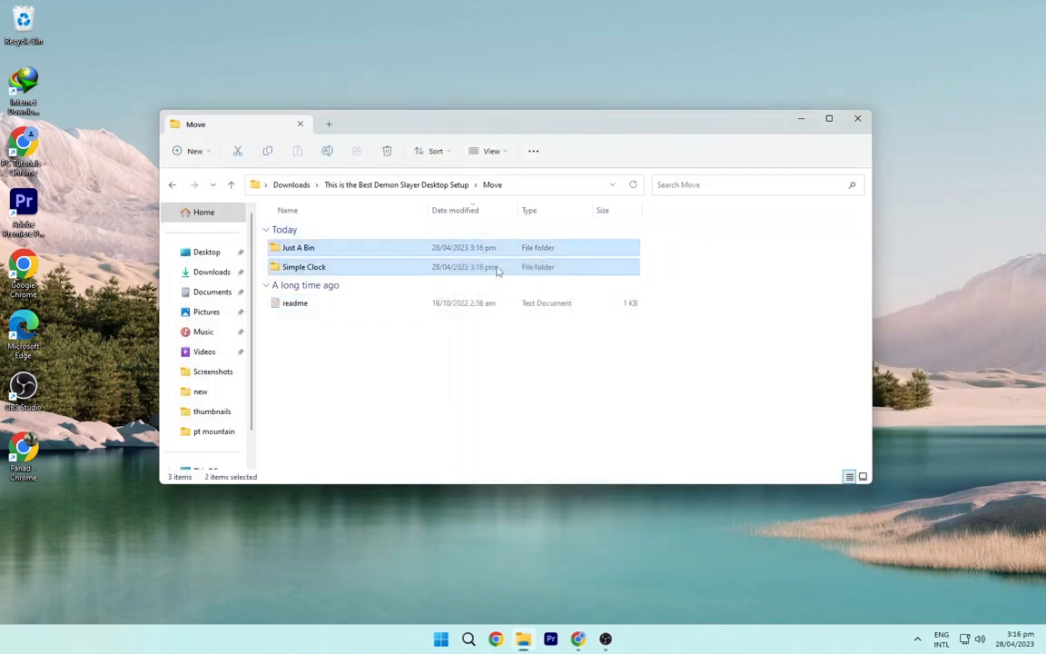
Paste the two copied folders into Documents > Rainmeter > Skins and close the File Explorer window.
left_click(220, 295)
double_click(380, 266)
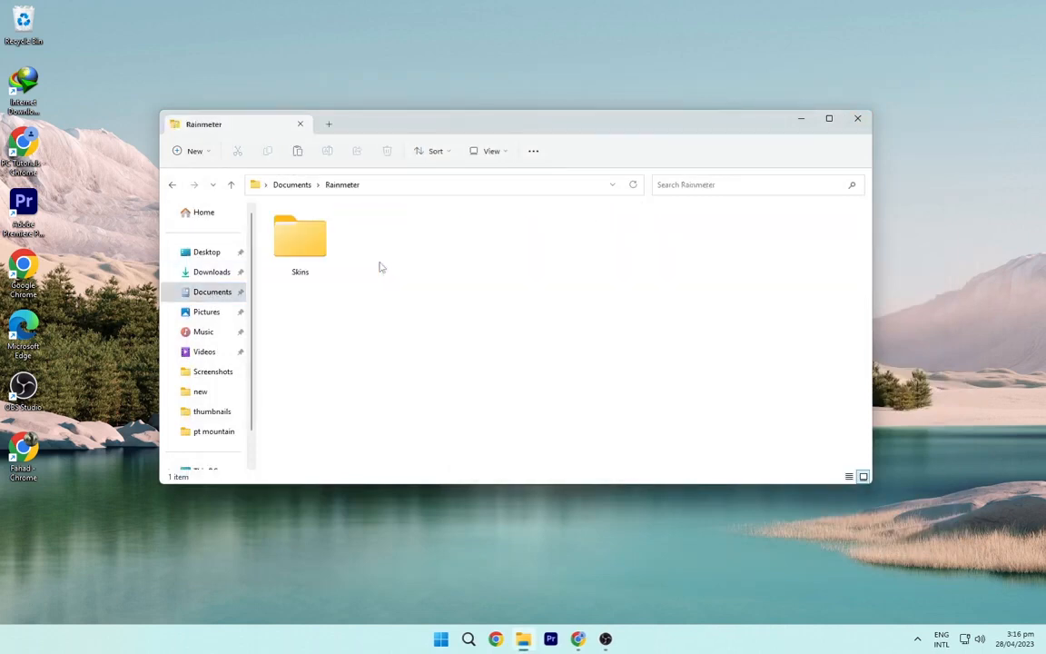
double_click(297, 259)
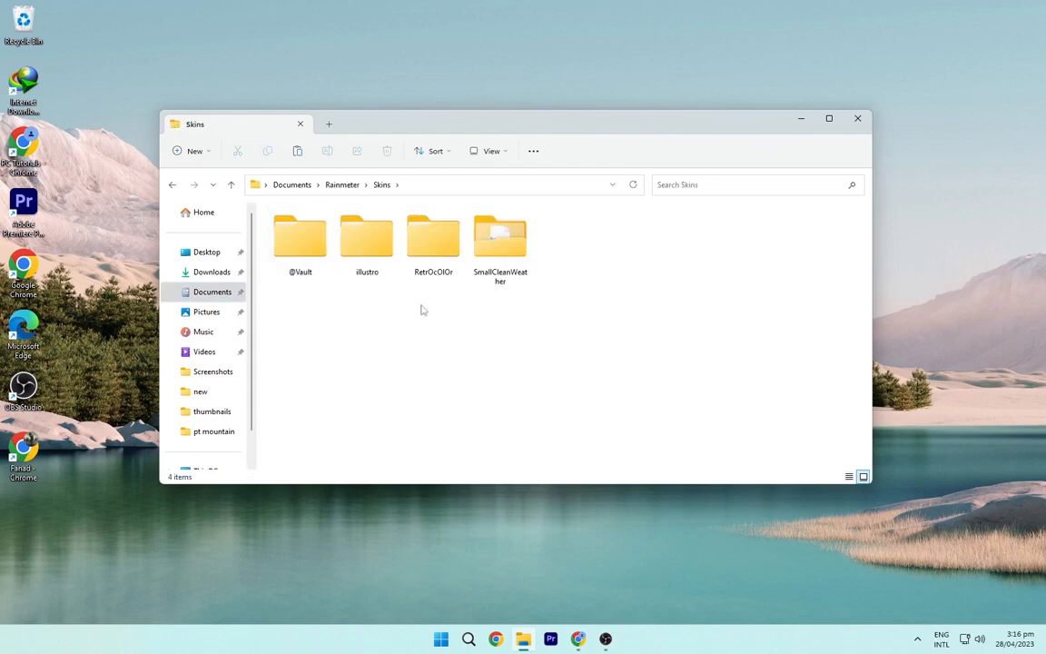
right_click(429, 315)
left_click(438, 320)
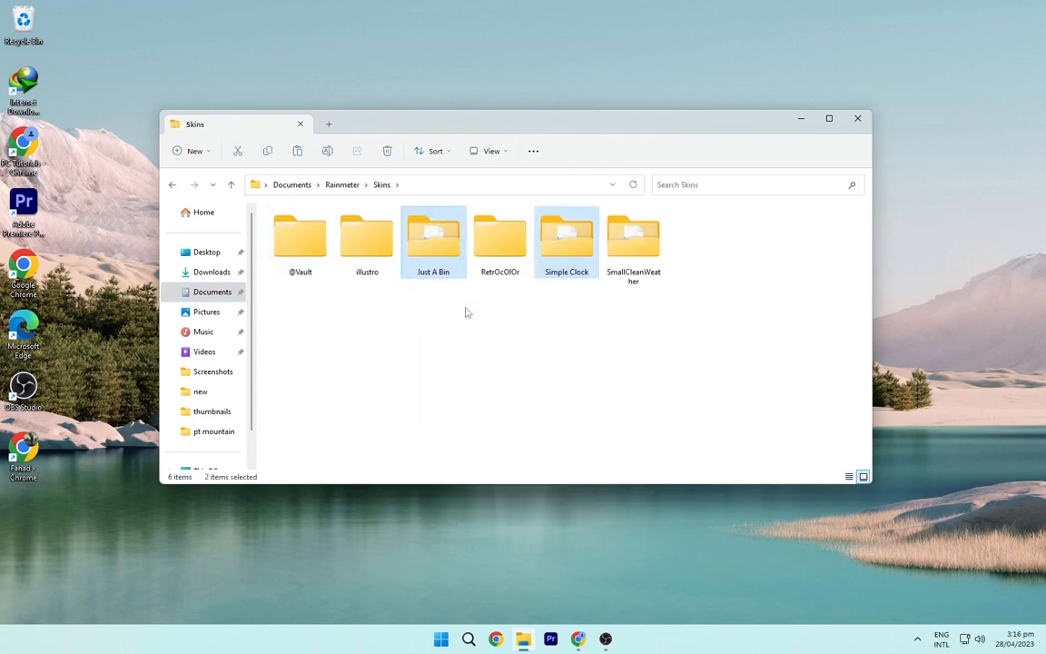
left_click(467, 318)
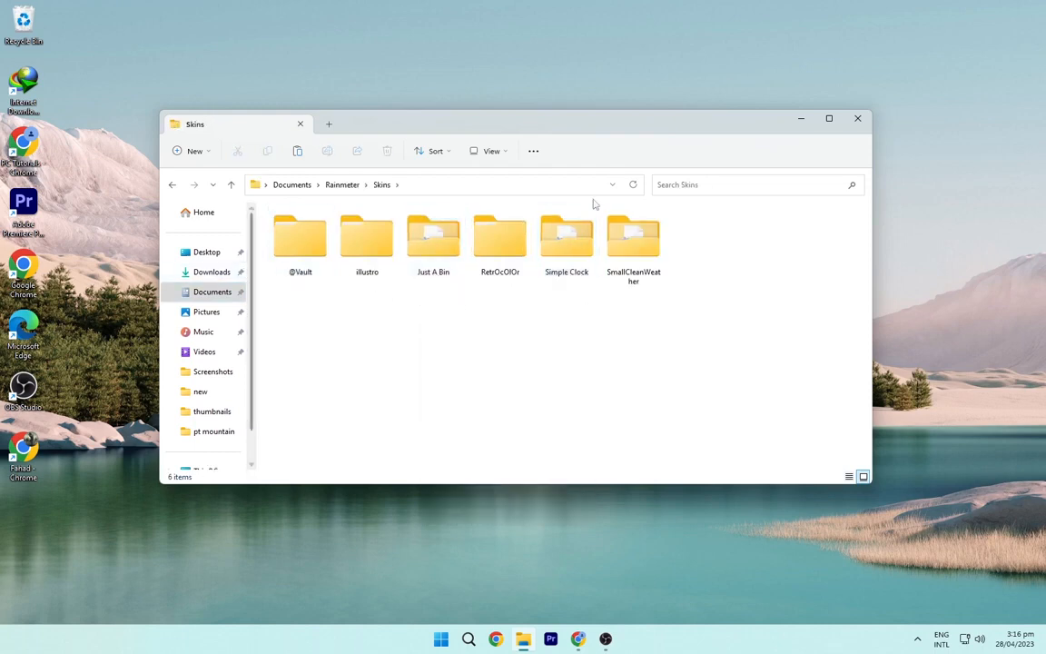
left_click(857, 118)
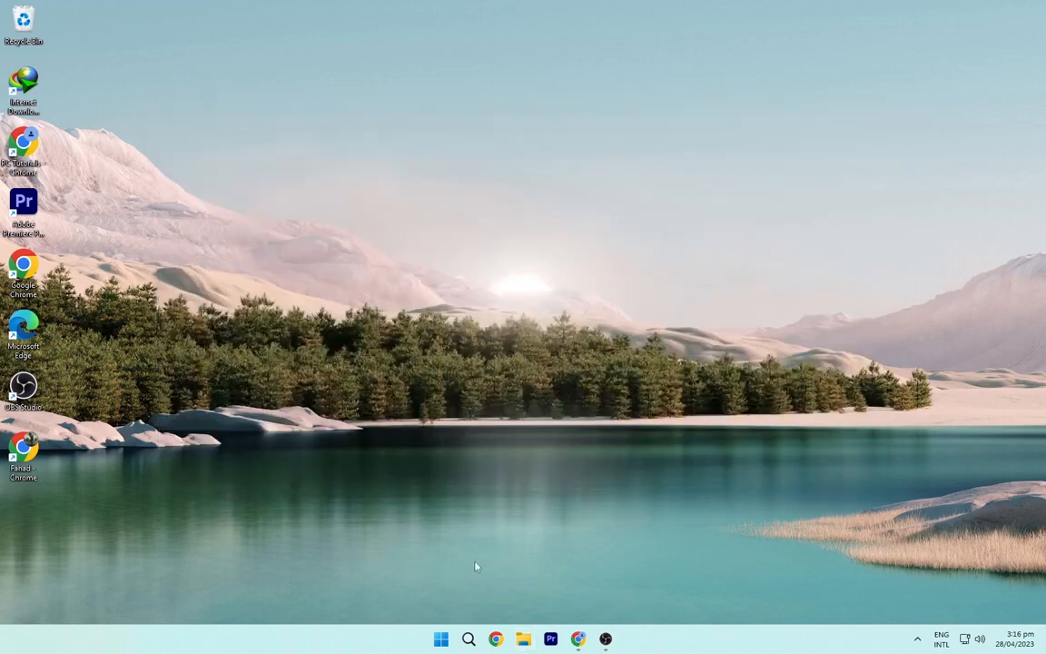
Search the Microsoft Store for "live wall", open the Lively Wallpaper page and launch the app.
key("super")
left_click(551, 275)
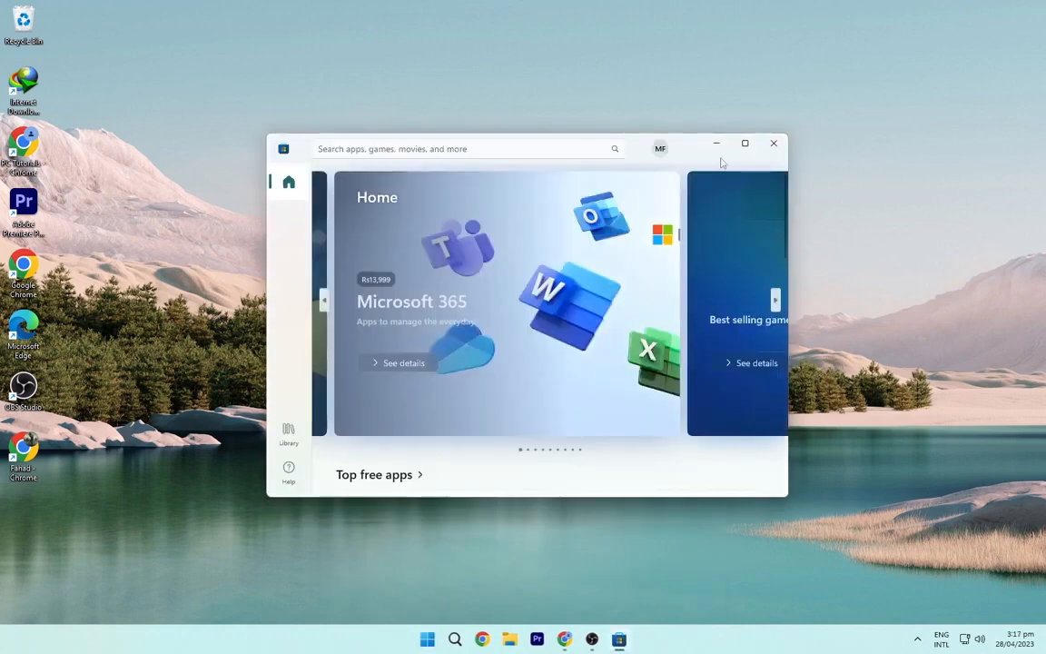
left_click(743, 145)
left_click(467, 13)
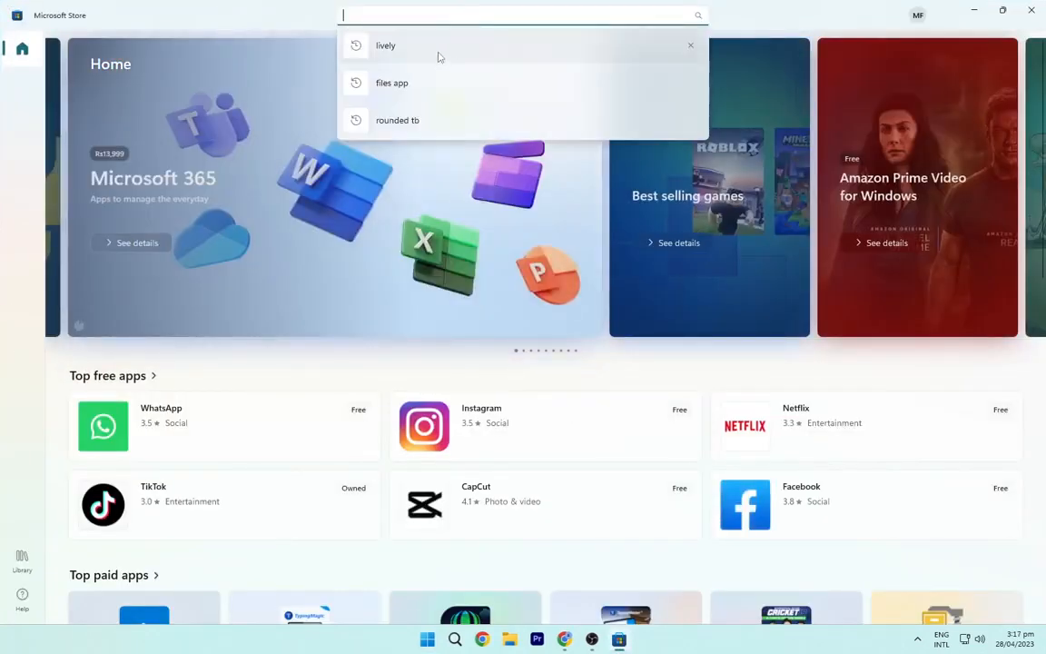
type("livw")
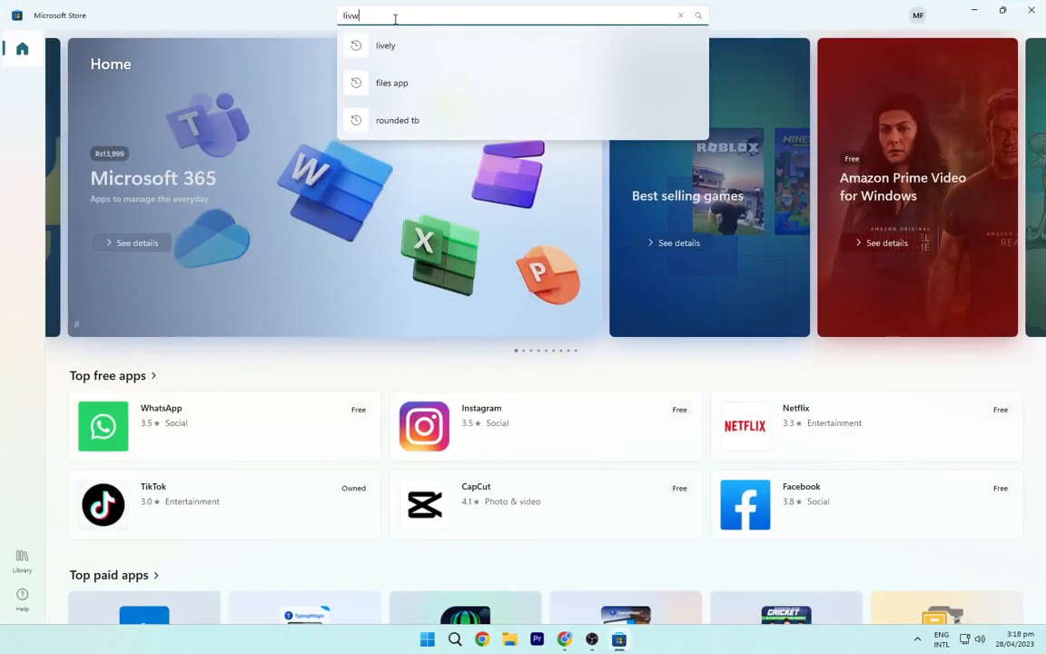
type("= wall")
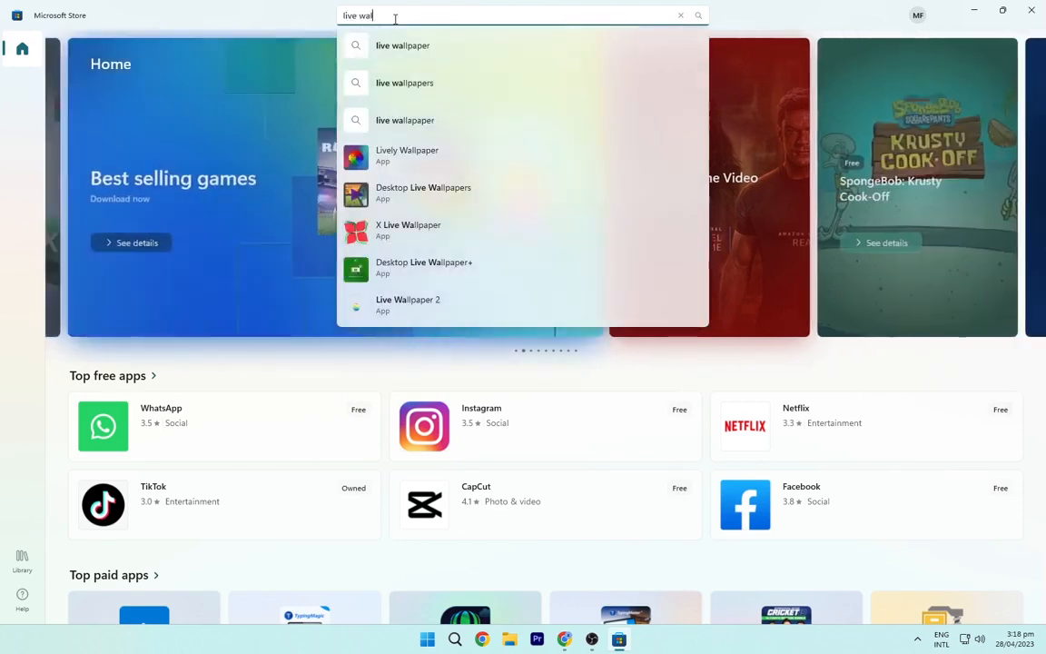
left_click(388, 161)
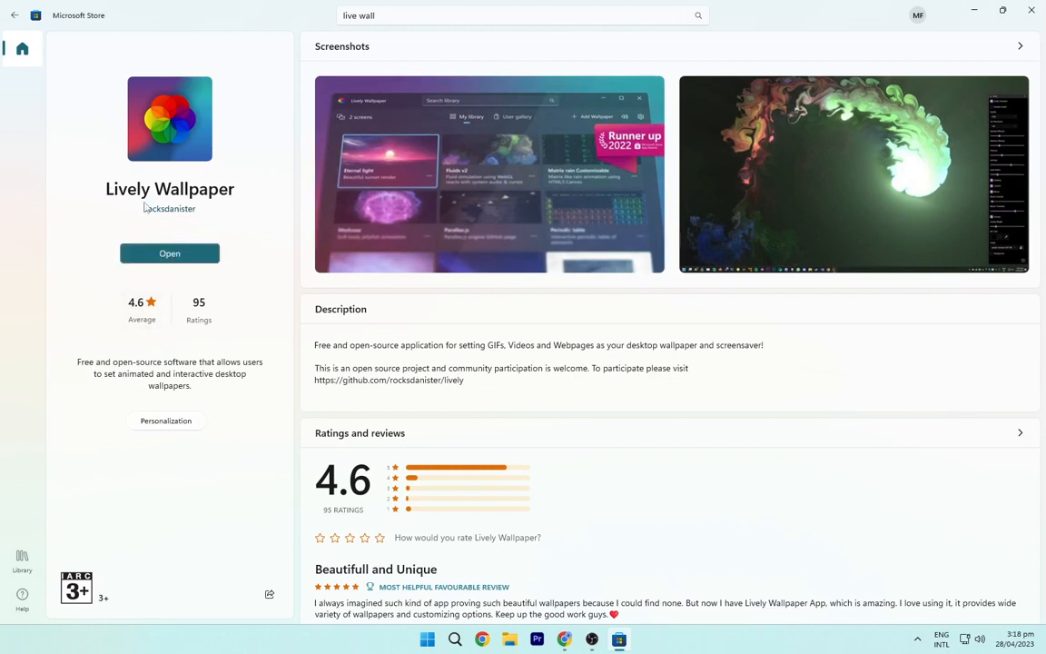
left_click(971, 11)
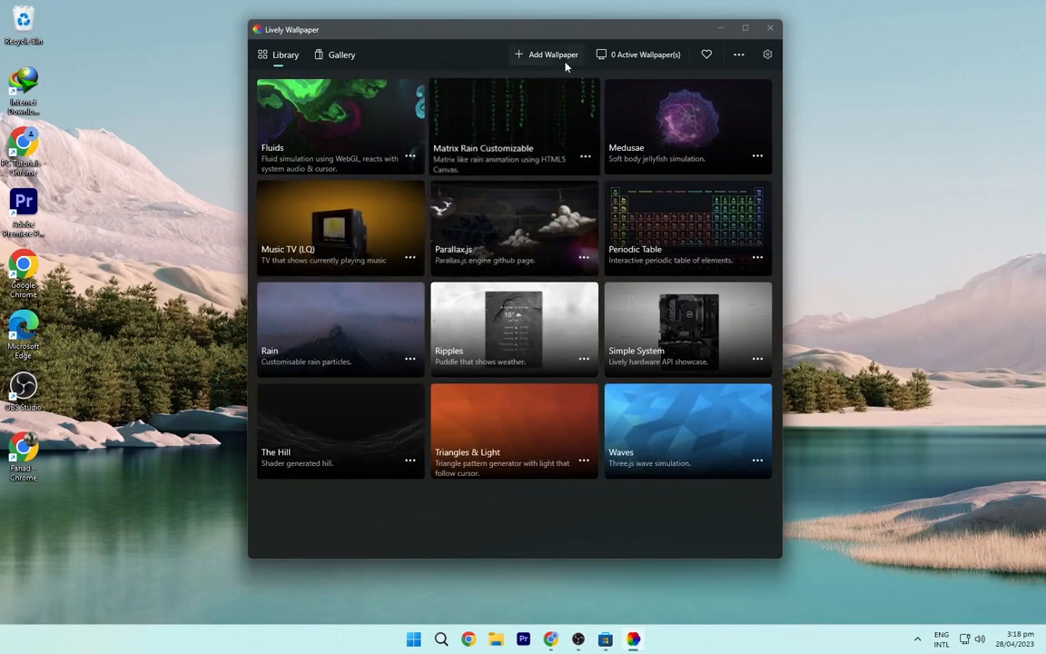
Add the Zenitsu Agatsuma zip from the extracted Demon Slayer Desktop Setup folder as the live wallpaper and close the Lively window.
left_click(537, 55)
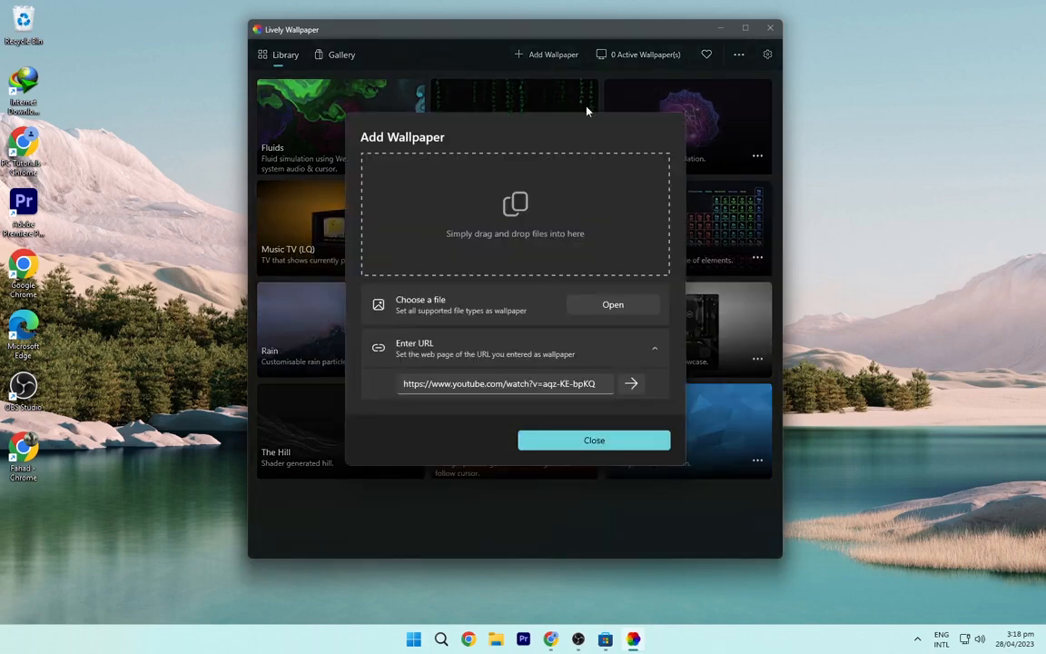
left_click(626, 312)
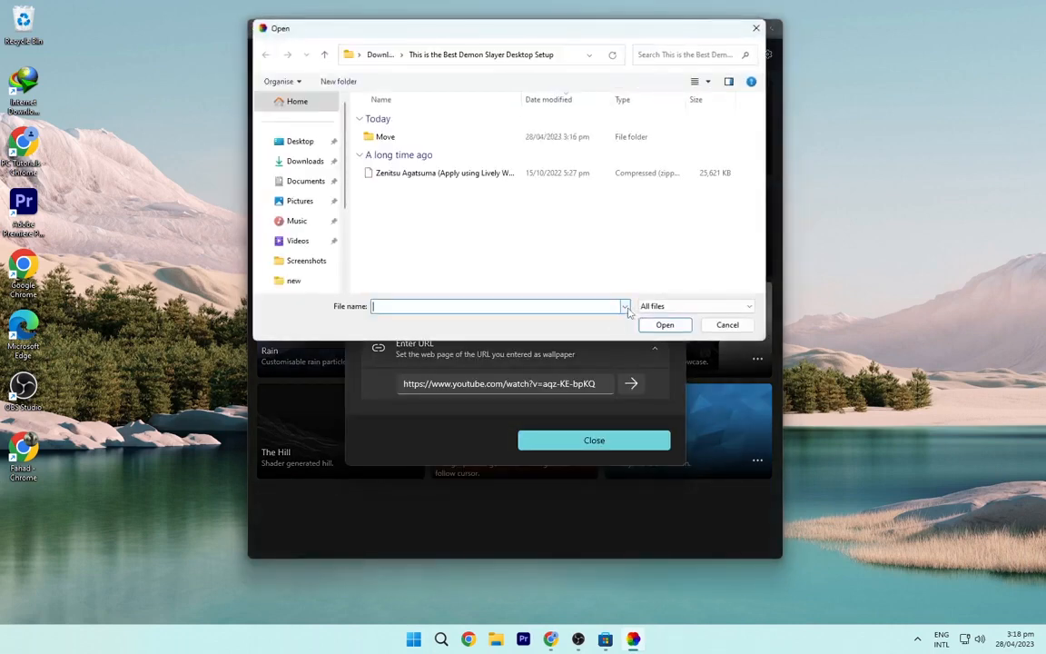
left_click_drag(493, 32, 482, 112)
left_click(284, 248)
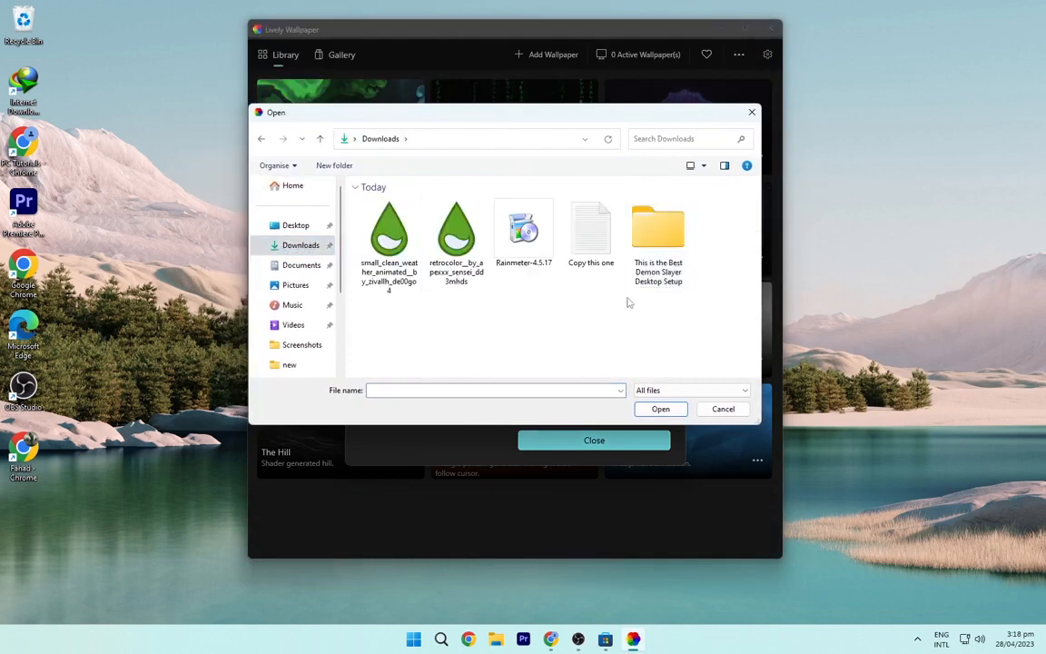
double_click(659, 287)
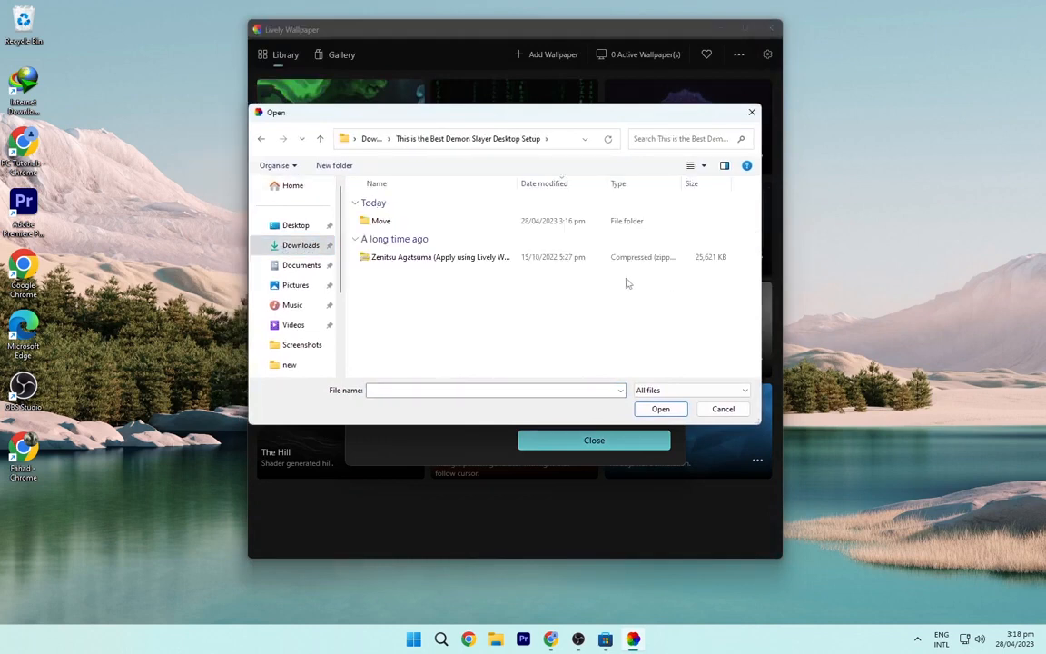
left_click(379, 258)
left_click(666, 413)
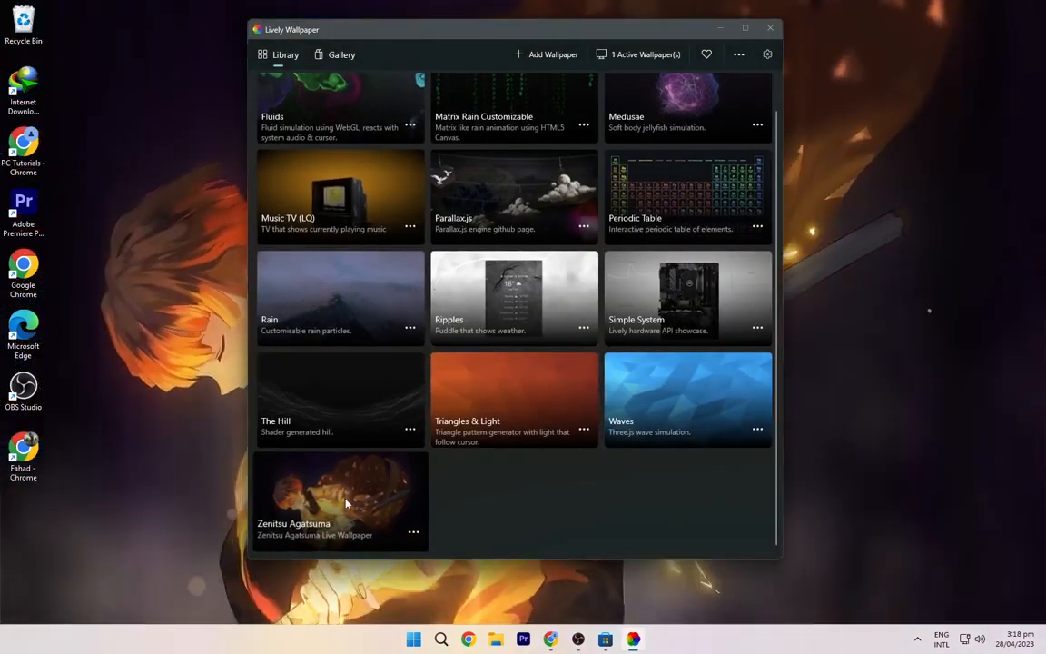
left_click(770, 28)
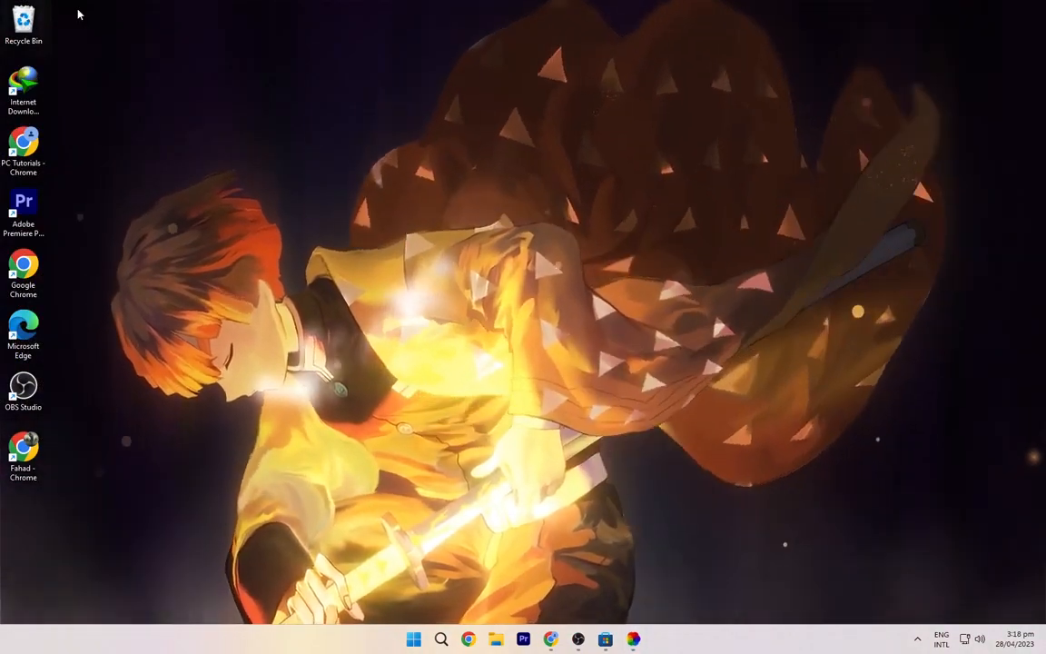
Hide all the desktop icons.
right_click(114, 98)
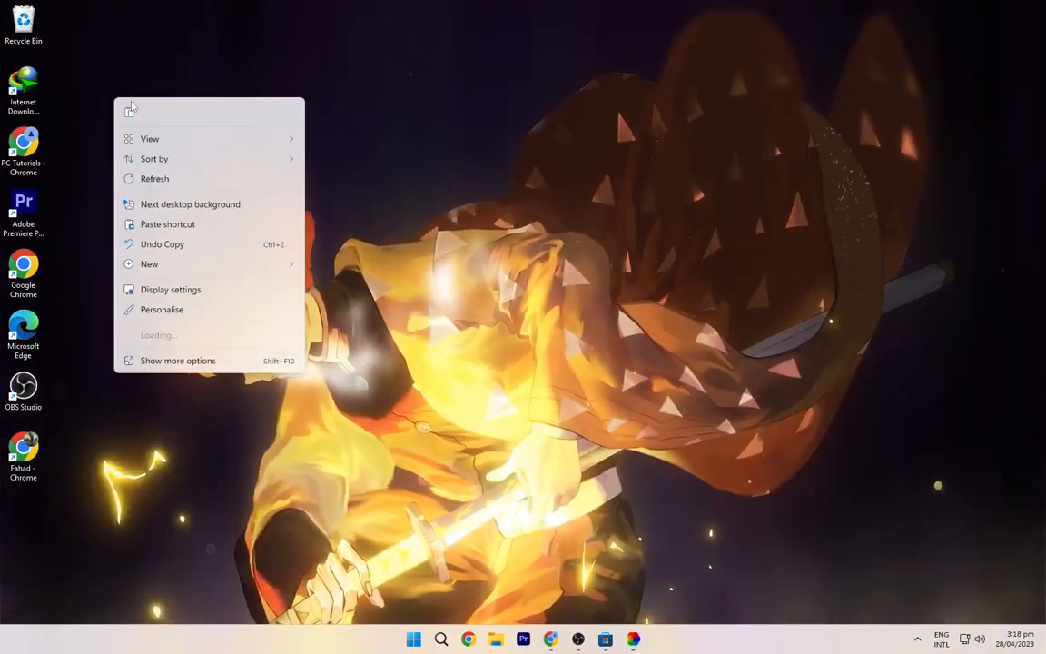
mouse_move(267, 146)
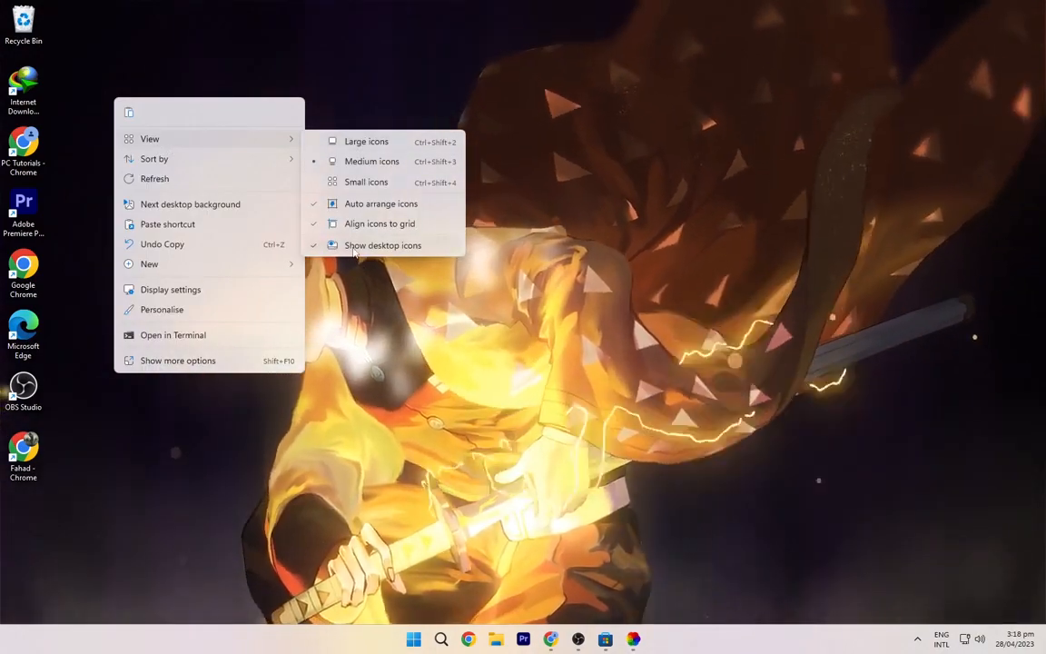
left_click(382, 245)
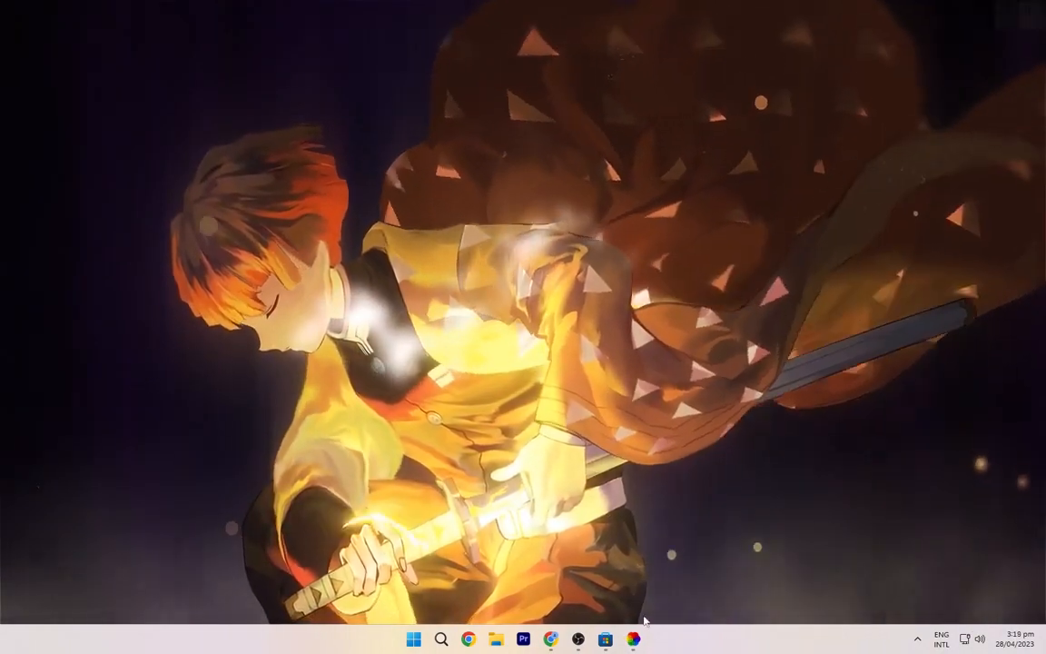
Set Lively Wallpaper's user interface option to Lite and close its window.
left_click(633, 640)
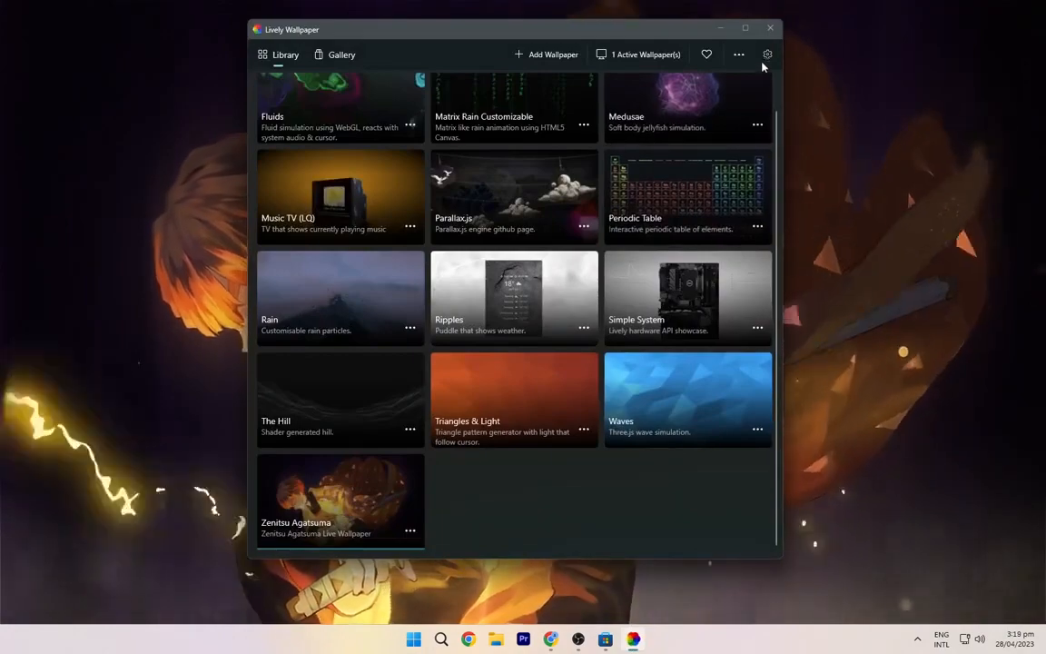
left_click(766, 56)
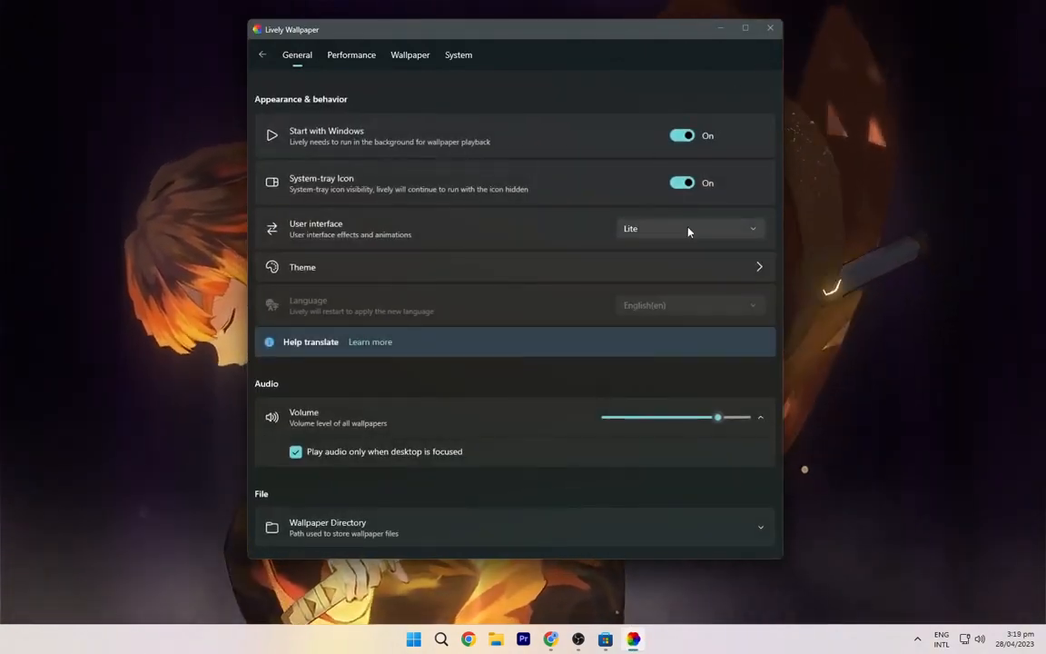
left_click(663, 230)
left_click(651, 231)
left_click(769, 29)
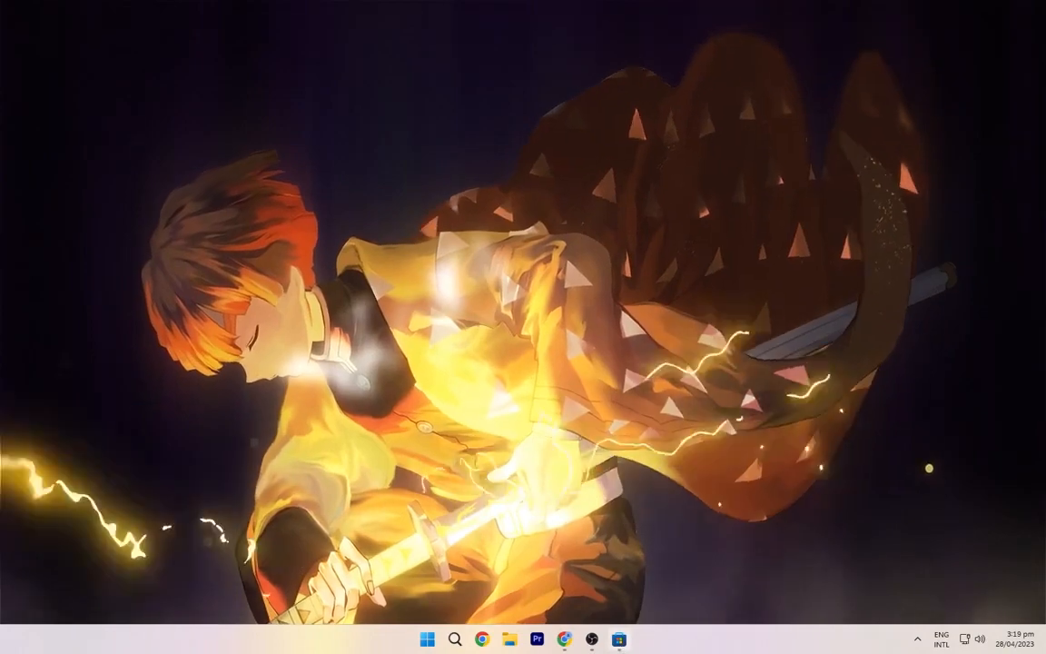
Enable automatic hiding of the taskbar in the Windows taskbar behaviours, and close Settings and the Microsoft Store.
right_click(677, 640)
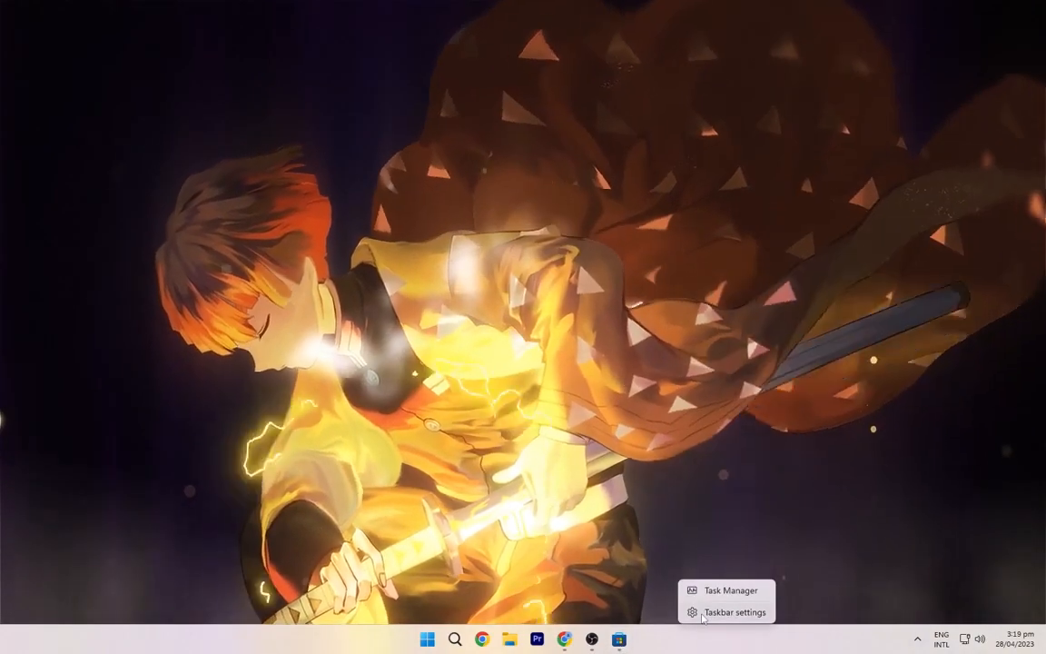
left_click(717, 613)
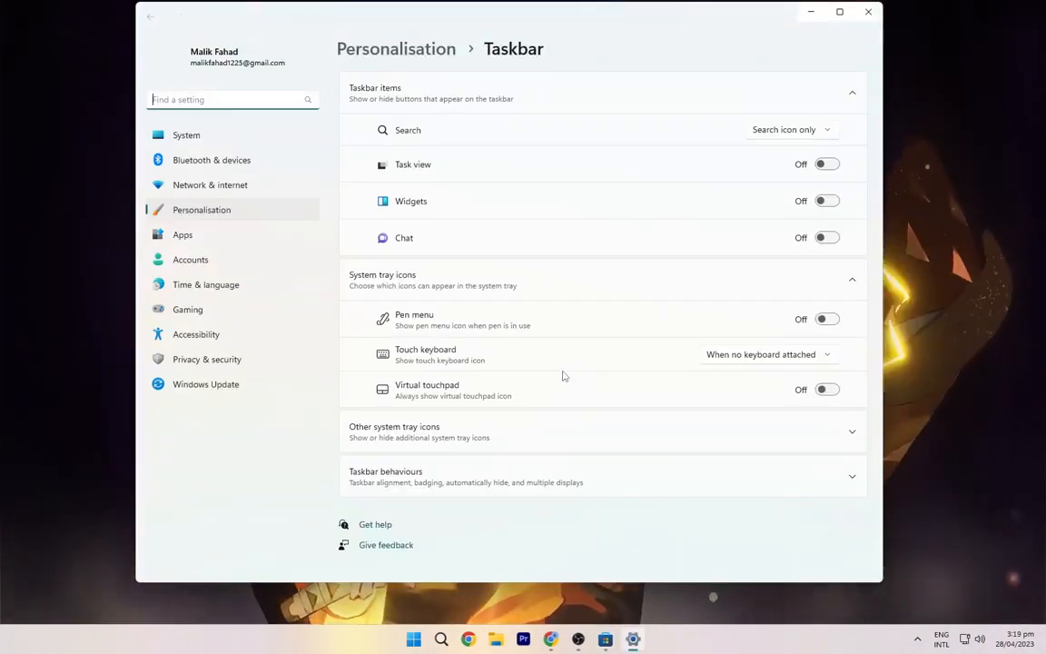
left_click(485, 490)
scroll(474, 490, "down", 3)
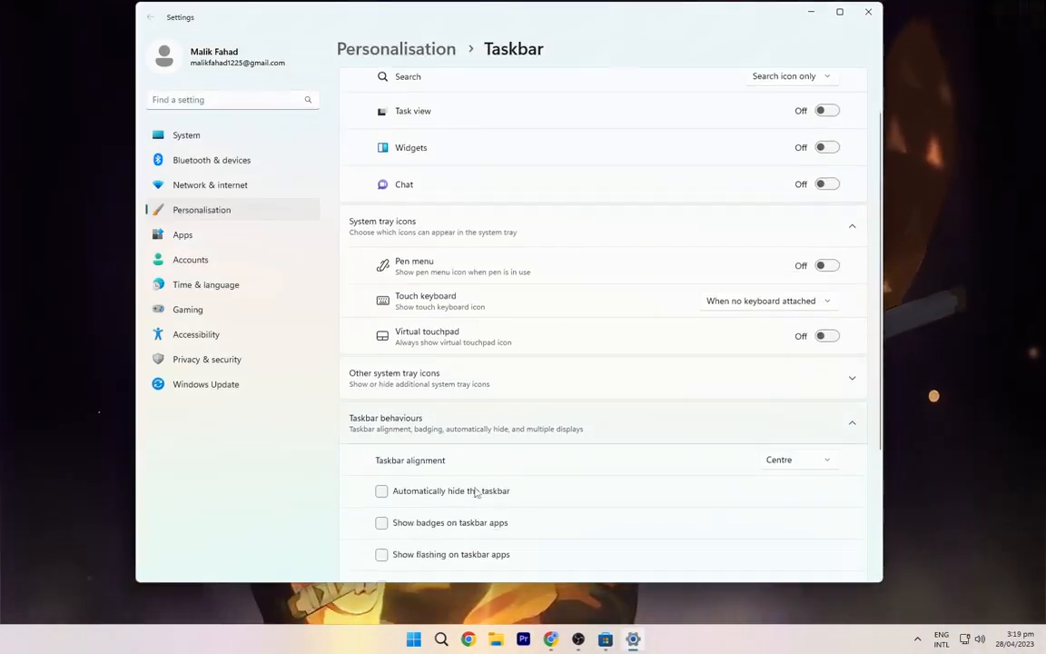
left_click(380, 396)
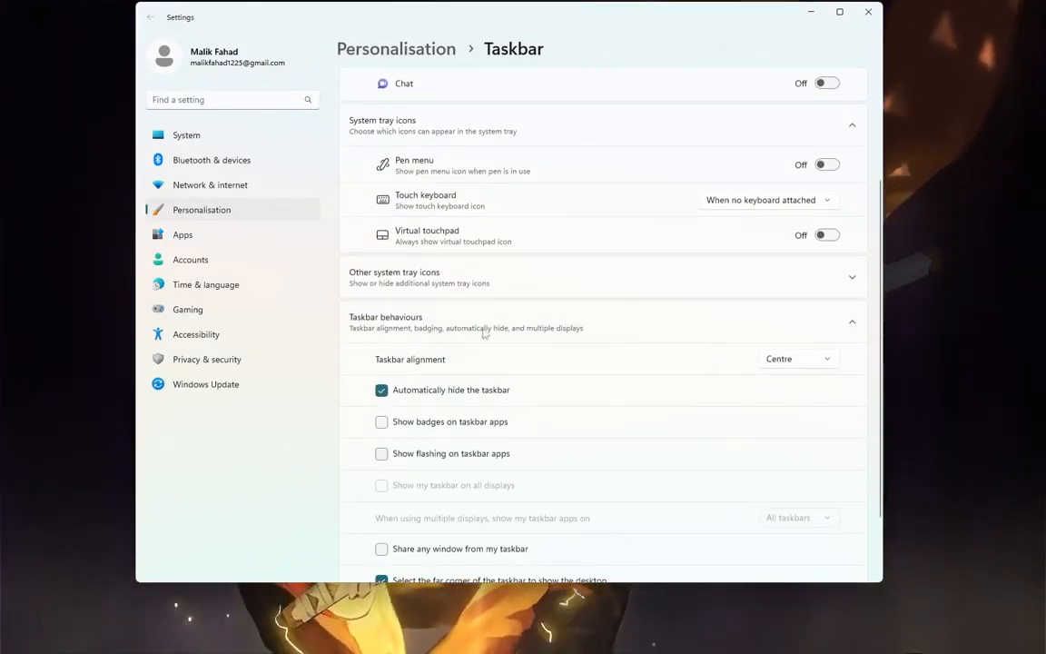
left_click(868, 11)
mouse_move(616, 639)
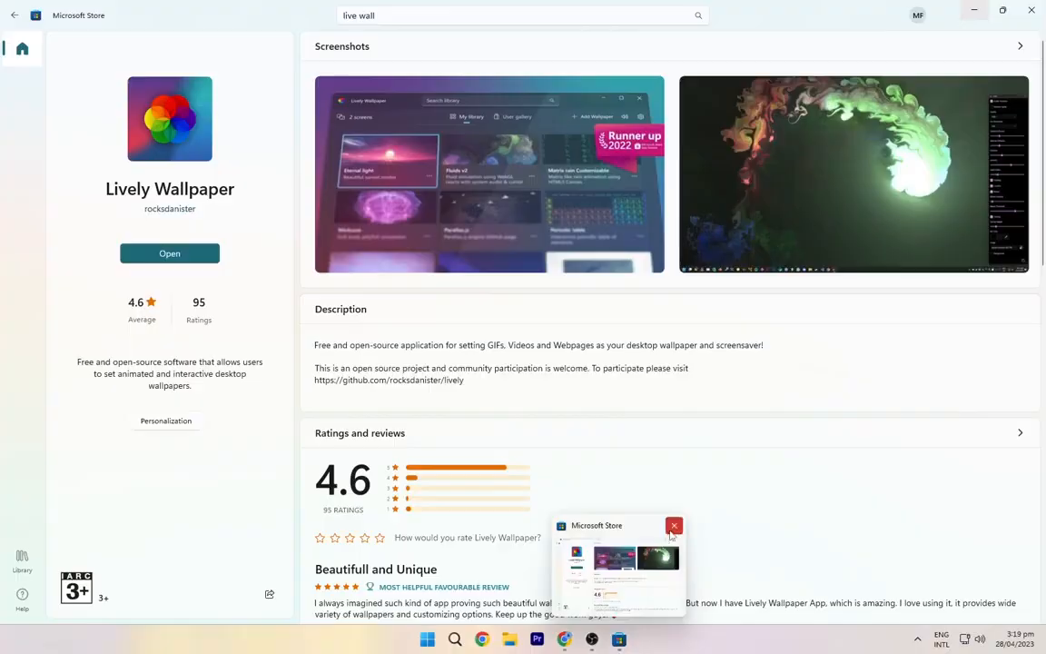
left_click(672, 533)
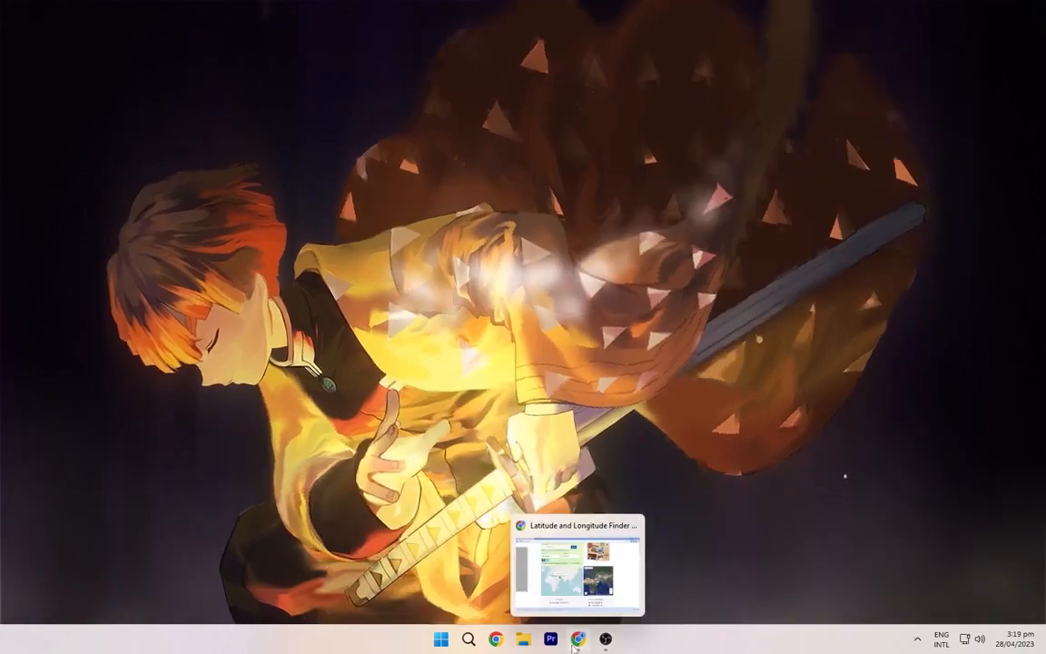
Open the Rainmeter manager, load the RetrOcOlOr Music Info skin and place it in the desktop's lower-right area at about 1277, 907.
left_click(917, 639)
right_click(894, 579)
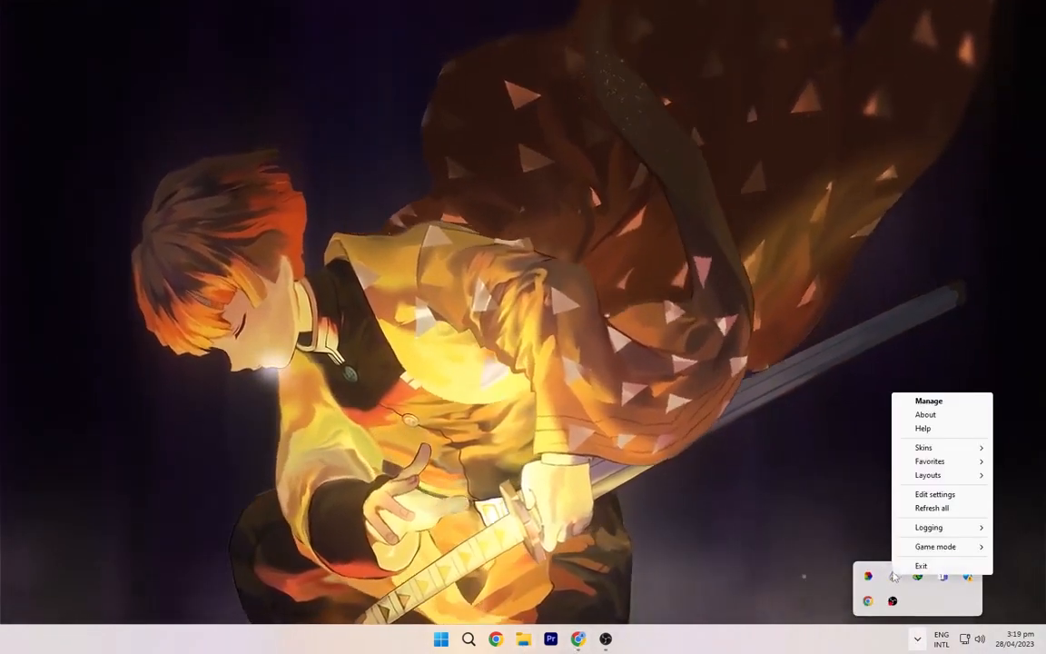
left_click(928, 401)
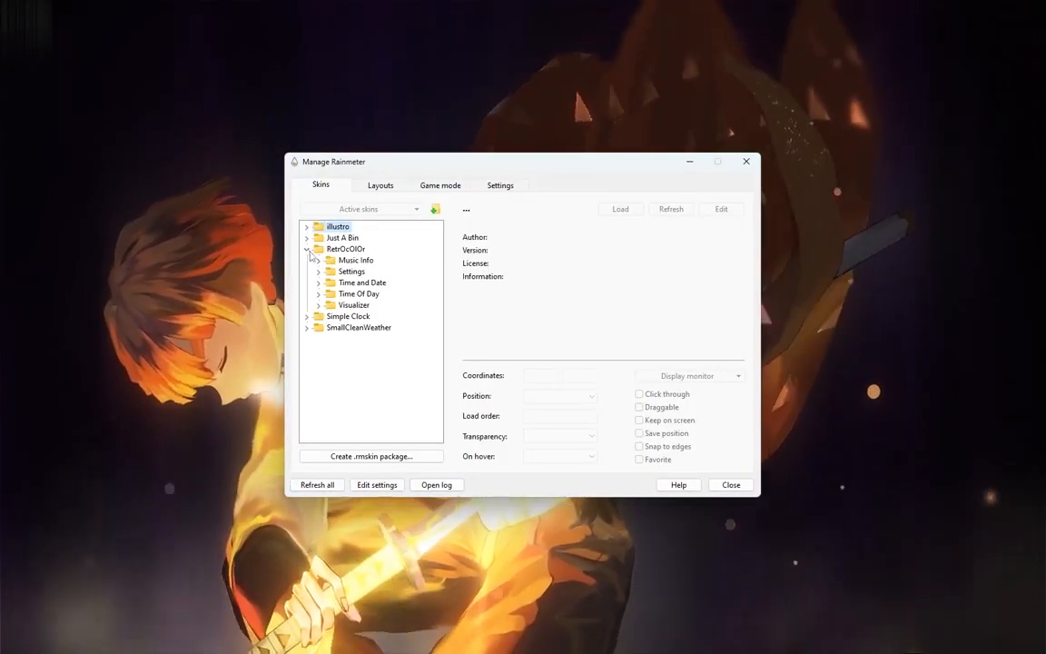
left_click(375, 283)
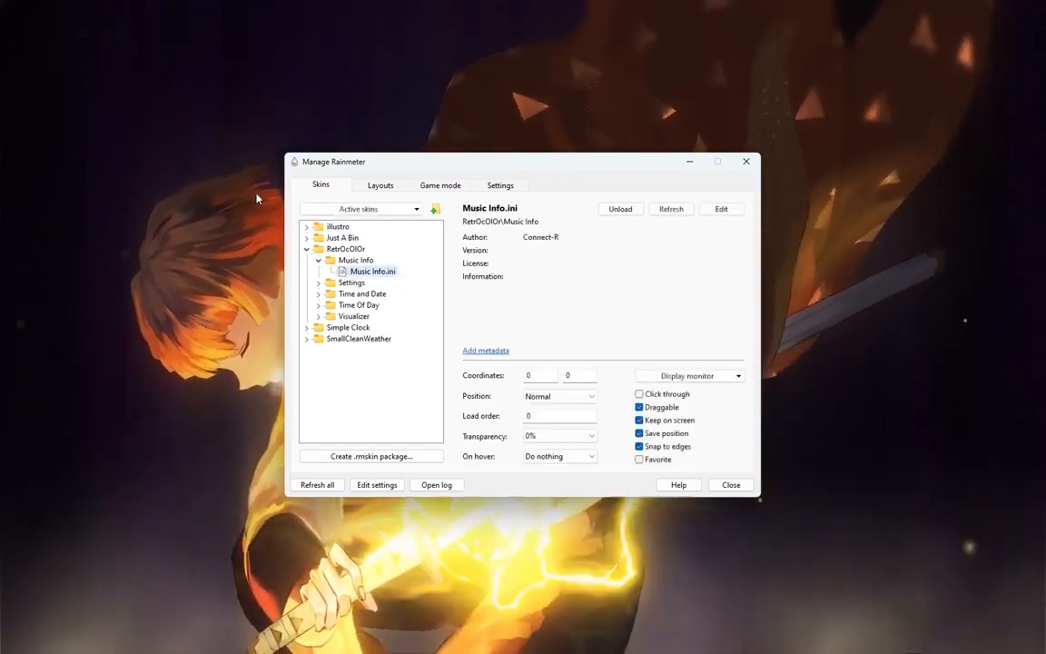
left_click_drag(735, 366, 889, 609)
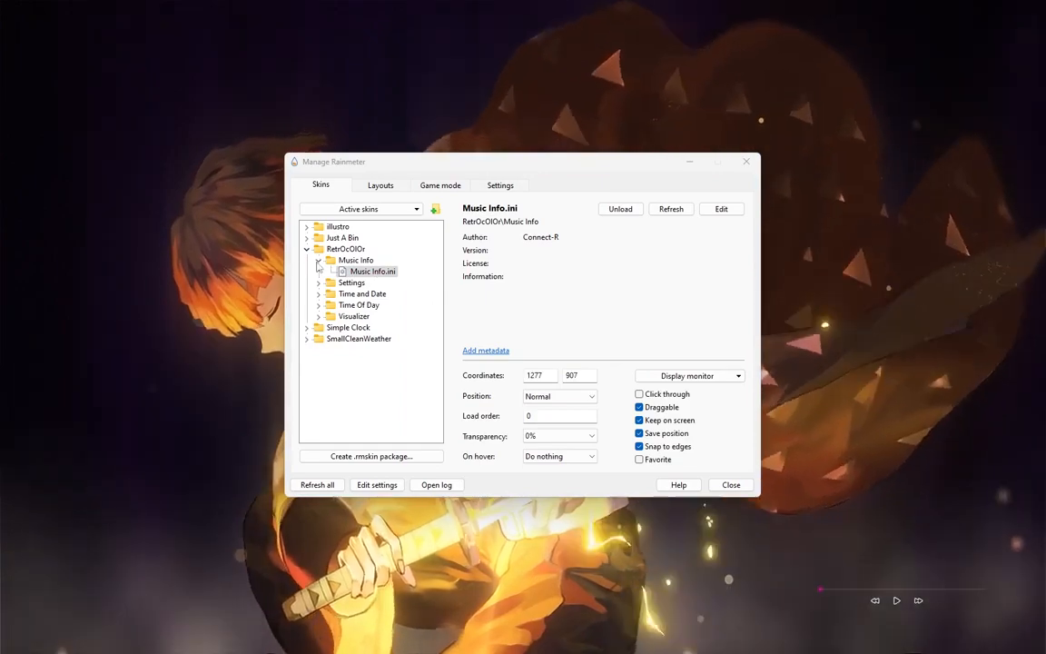
Load RetrOcOlOr's Time Of Day skin below the music controls and use its Settings skin to set the greeting name to PC Tutorials.
left_click(318, 260)
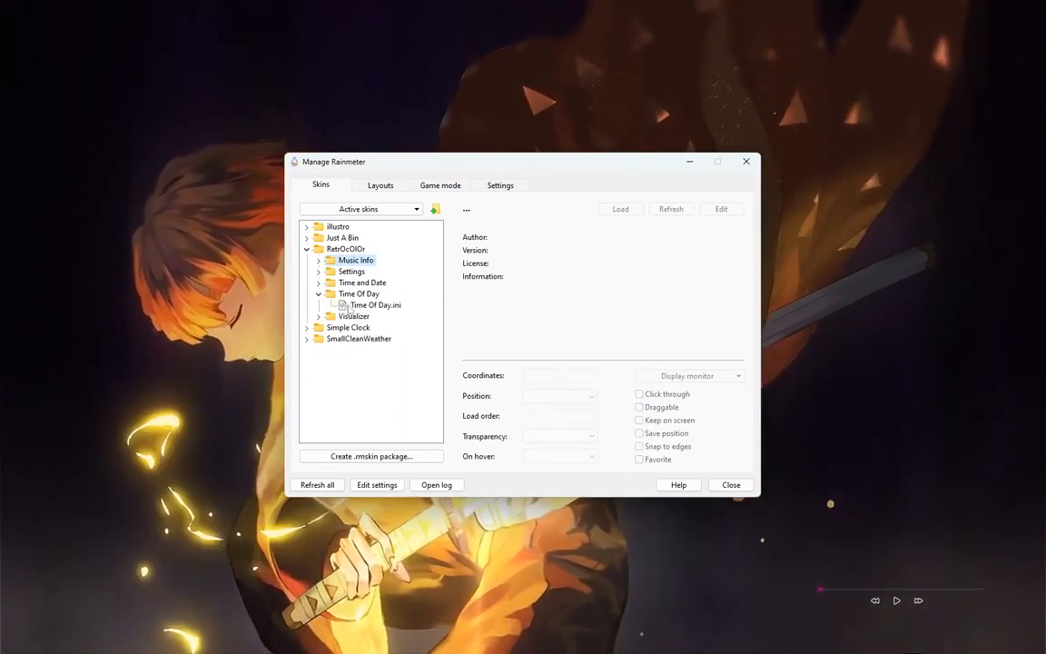
right_click(354, 306)
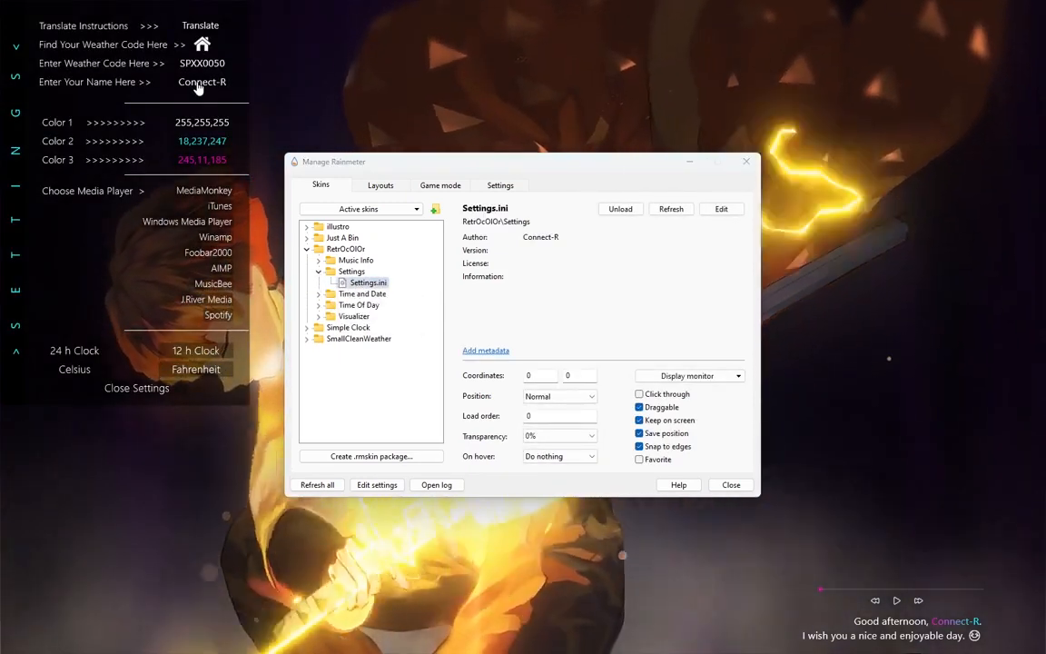
left_click(198, 84)
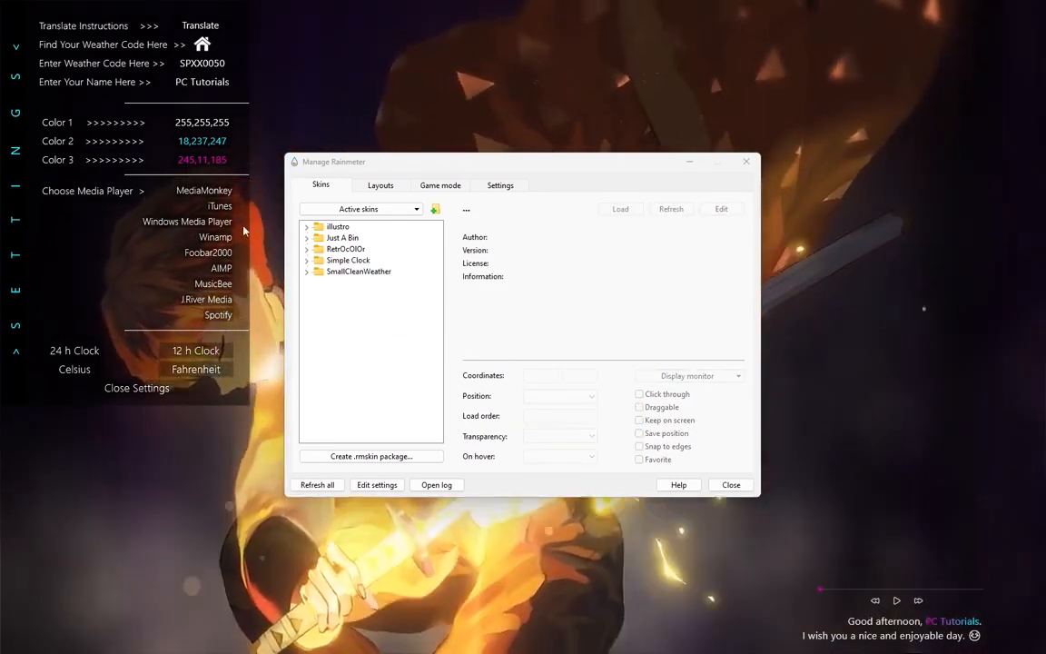
Change Color 3 in the RetrOcOlOr settings to the golden yellow 255,196,3.
left_click(208, 162)
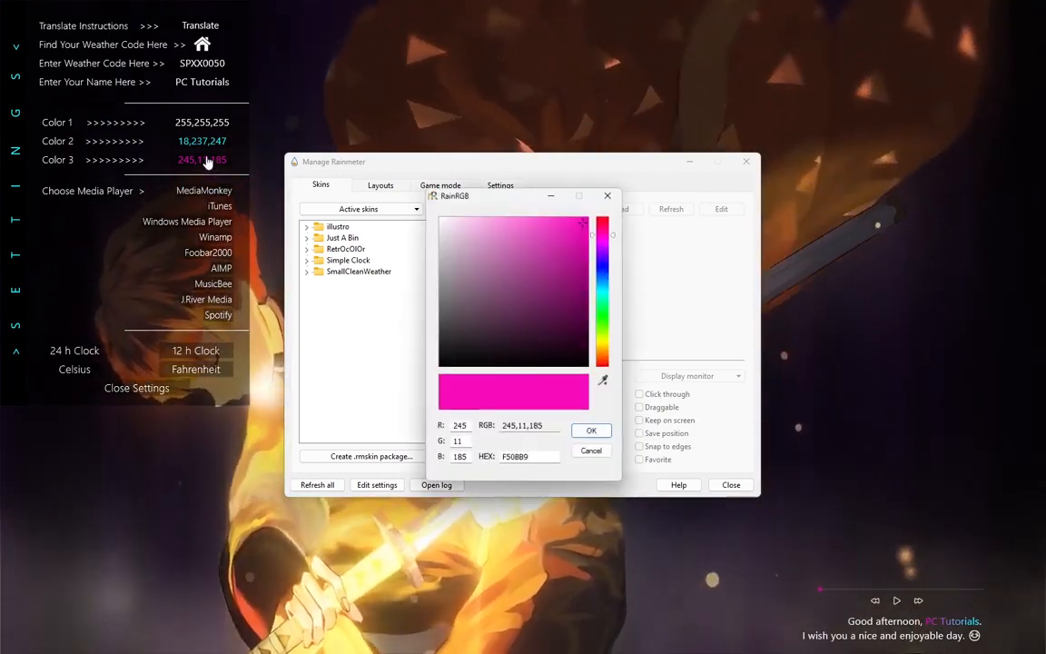
left_click(604, 338)
left_click_drag(608, 342, 609, 350)
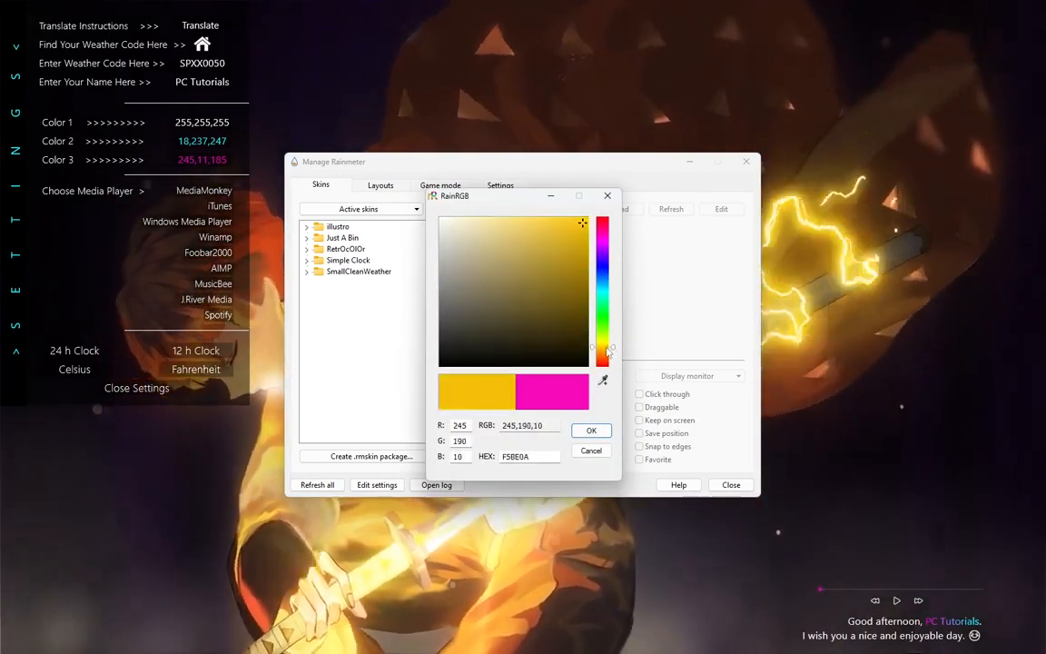
left_click(591, 430)
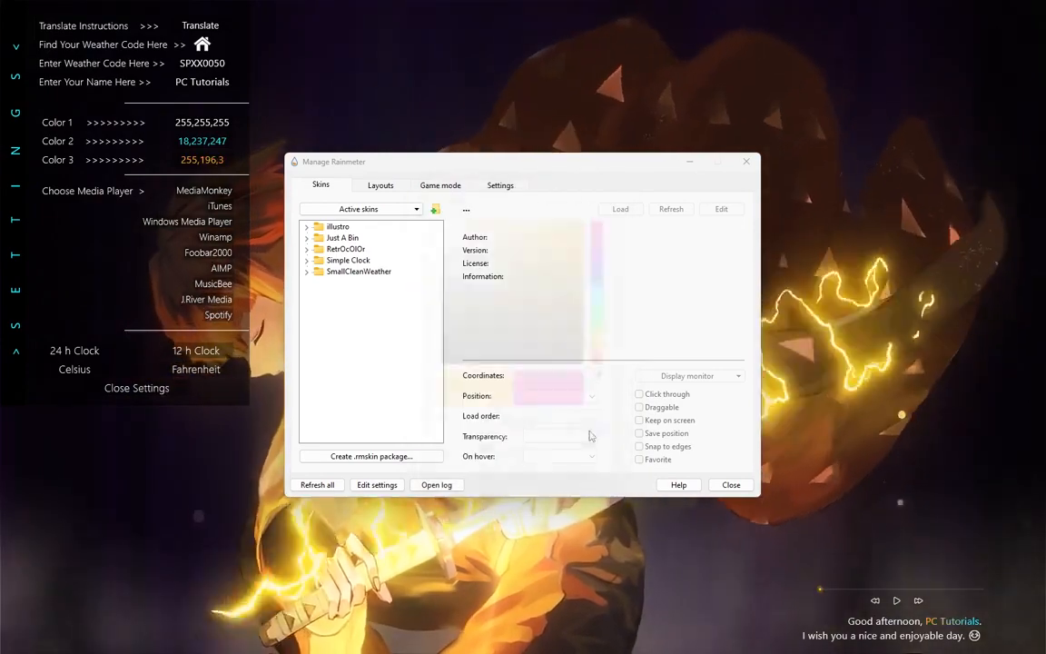
Change Color 2 in the RetrOcOlOr settings to the yellow 240,240,29 and close the Settings skin.
left_click(198, 144)
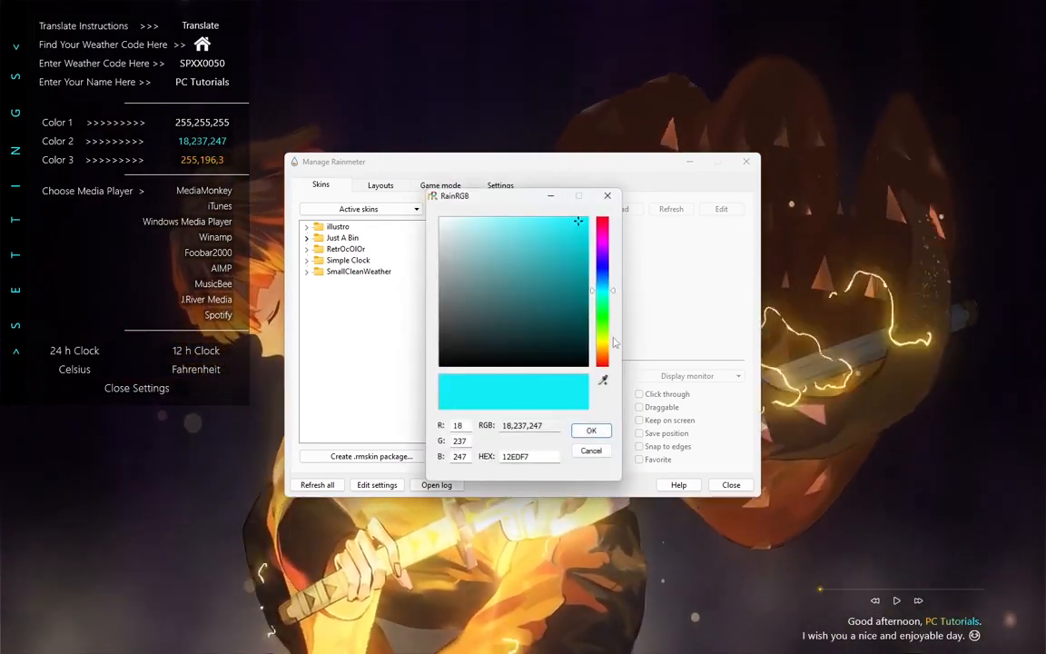
left_click(607, 344)
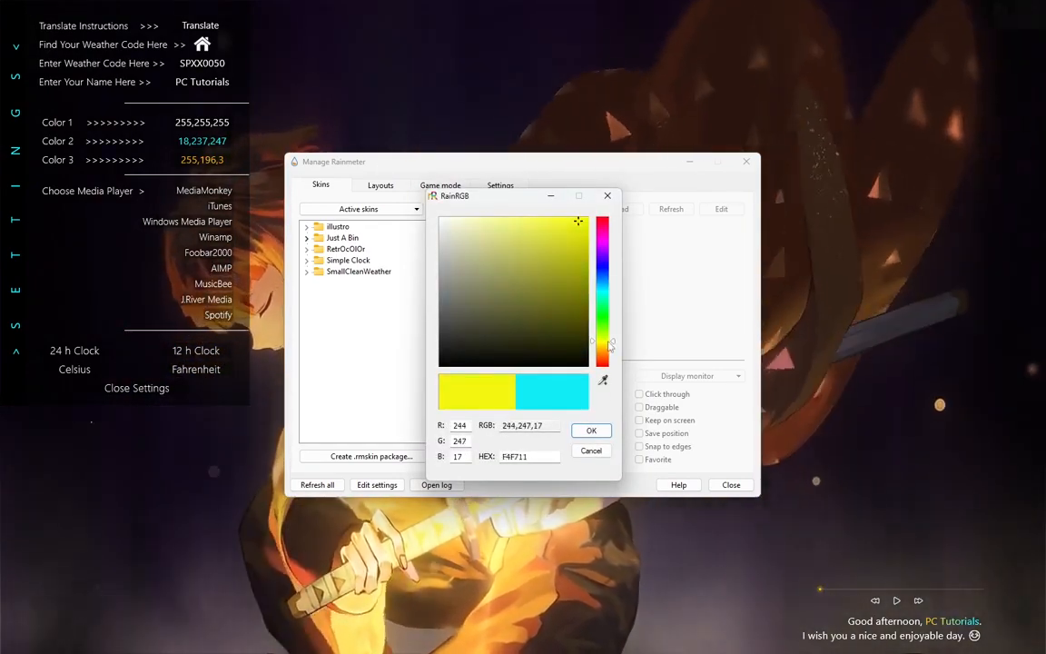
left_click_drag(577, 224, 586, 223)
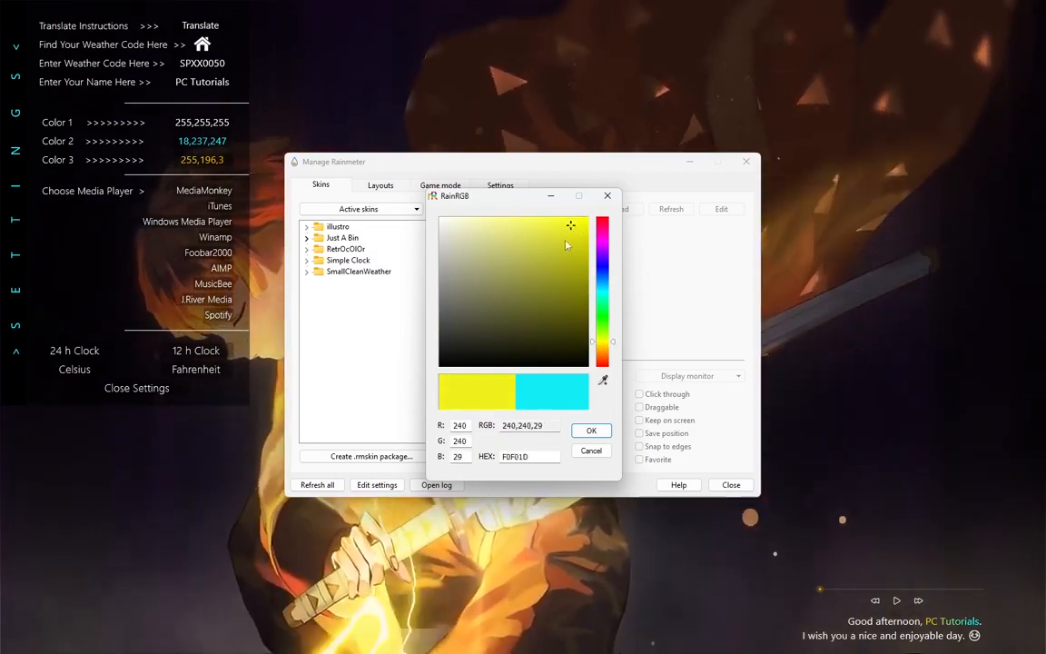
left_click(595, 434)
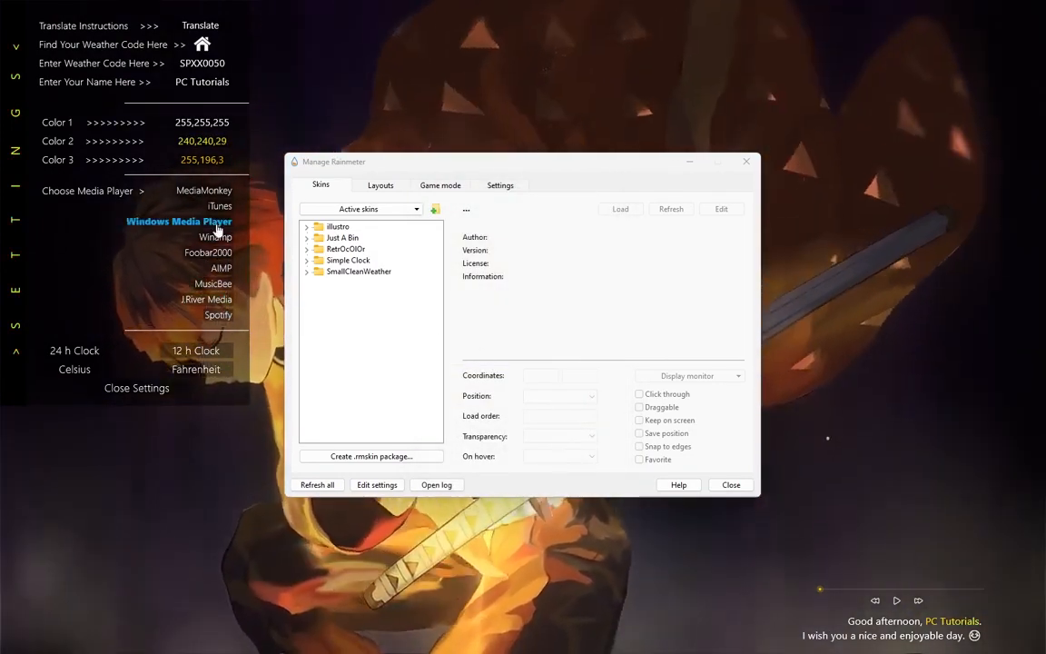
left_click(142, 388)
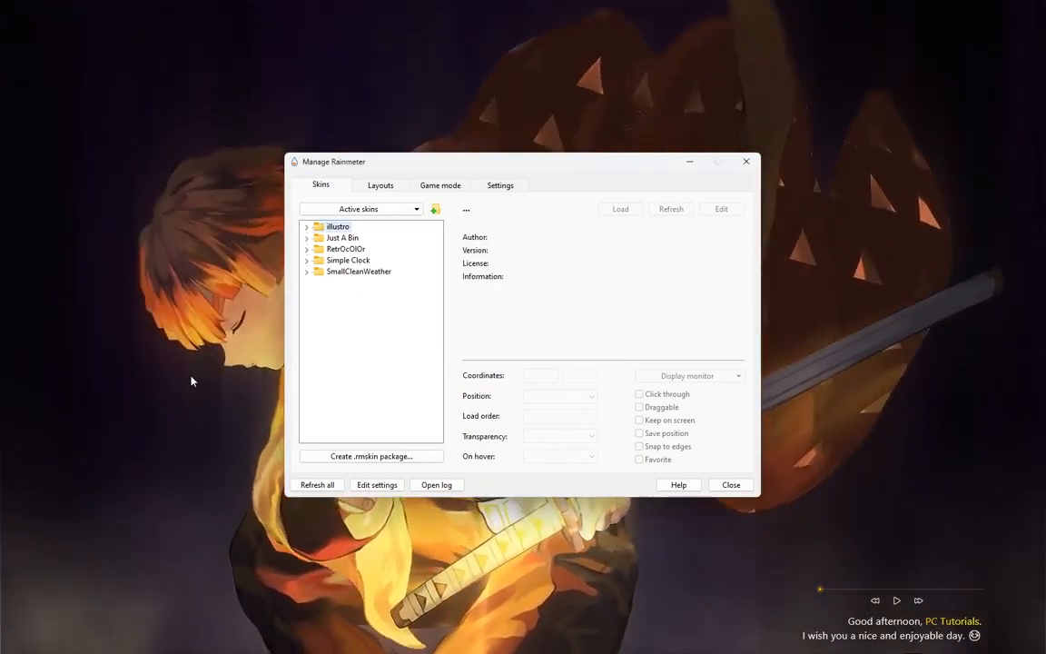
Load RetrOcOlOr's Visualizer skin and place it just above the music controls at about 1277, 748.
left_click(306, 249)
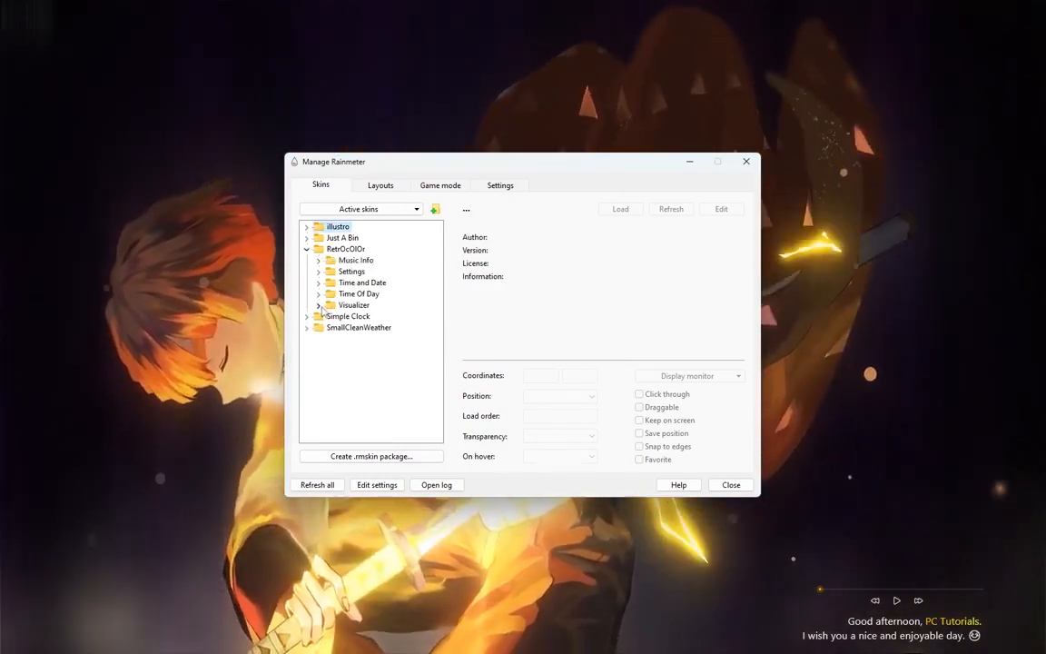
right_click(352, 316)
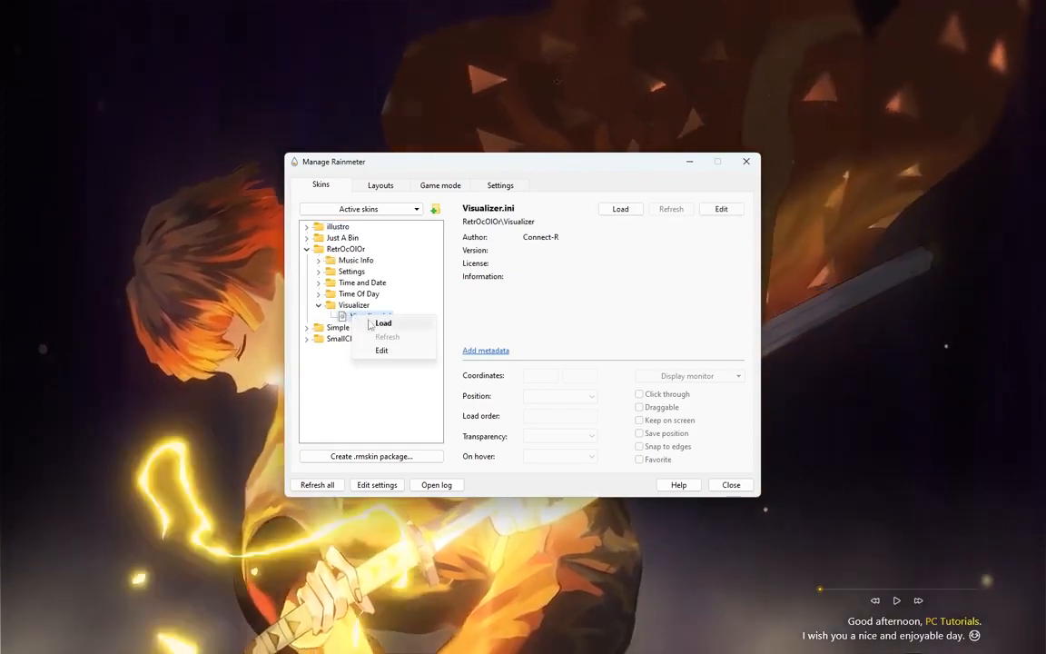
left_click(363, 320)
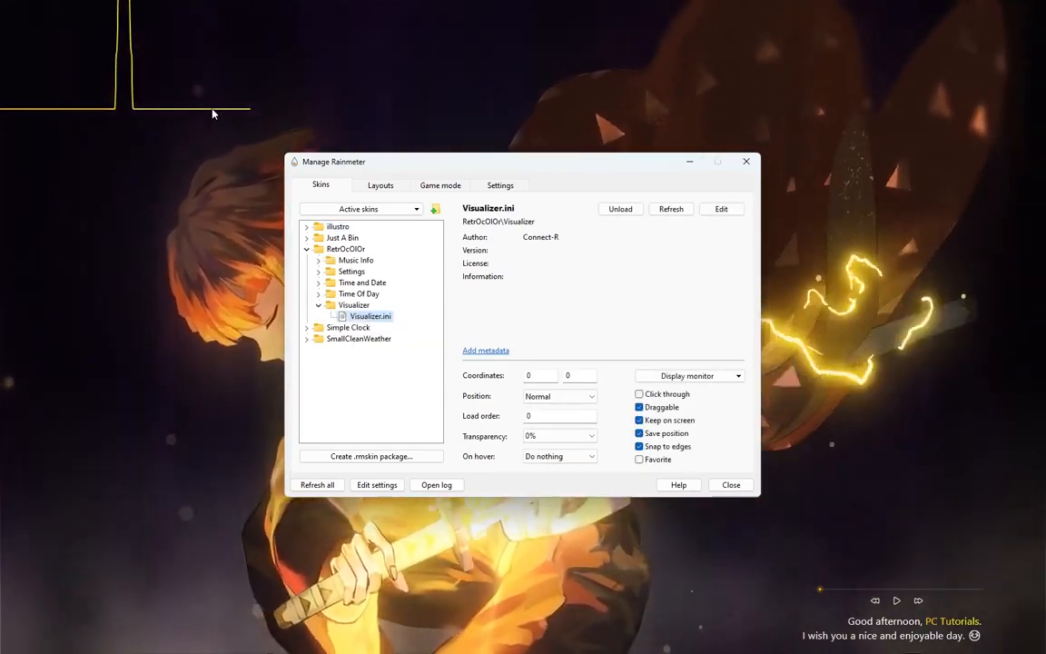
left_click_drag(95, 113, 168, 152)
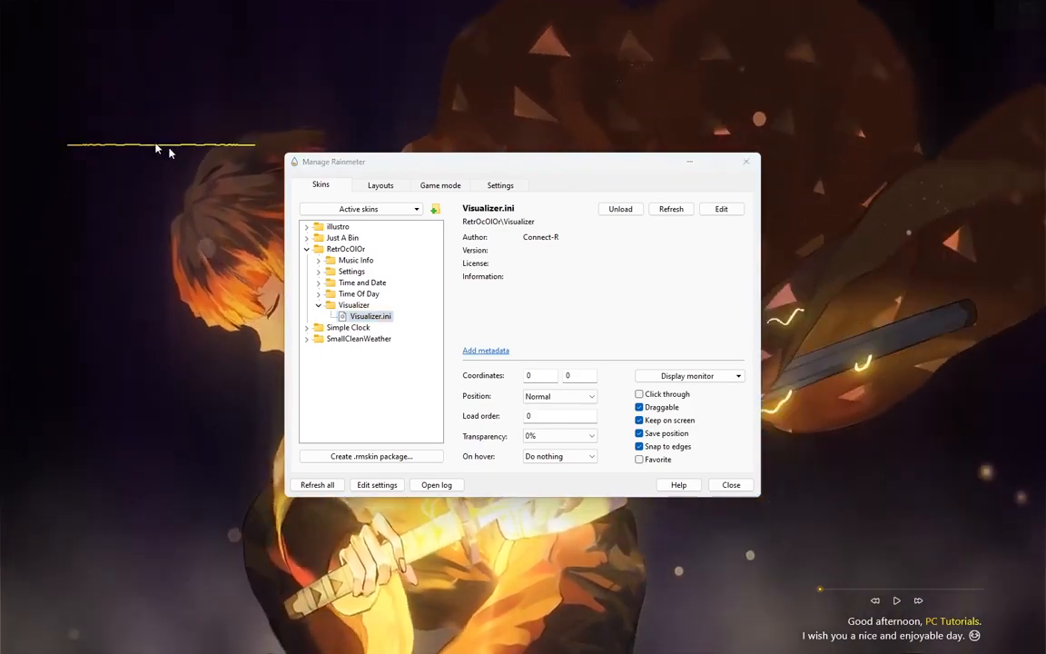
left_click_drag(841, 423, 879, 577)
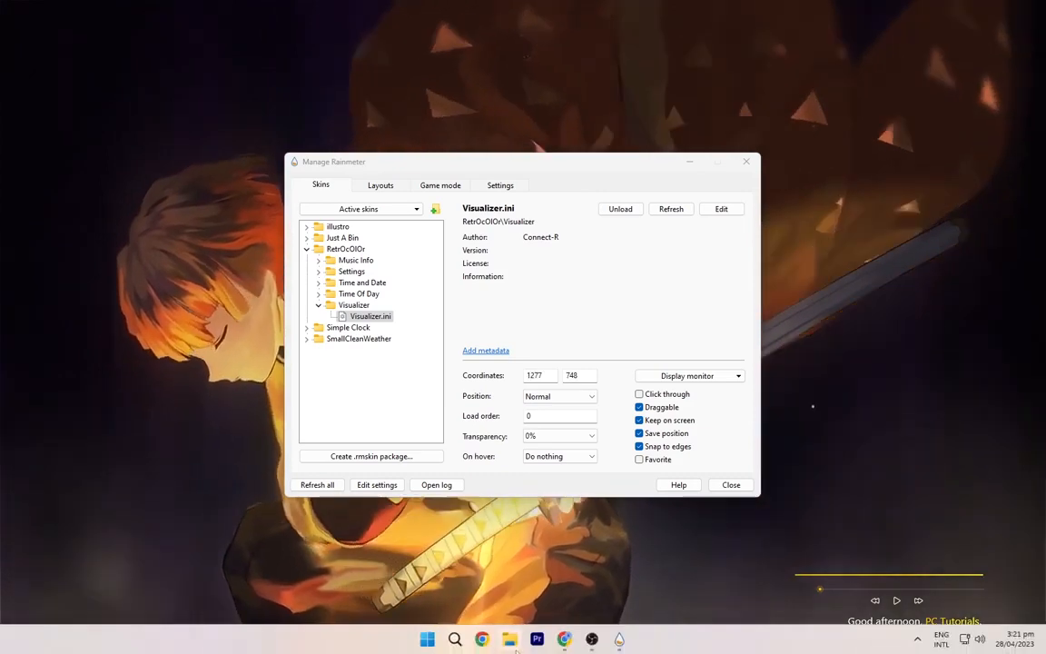
Test the visualizer by playing the HIJAB background nasheed from the youtube\sounds folder on drive D, and minimise the player and folder windows.
left_click(509, 633)
left_click(208, 433)
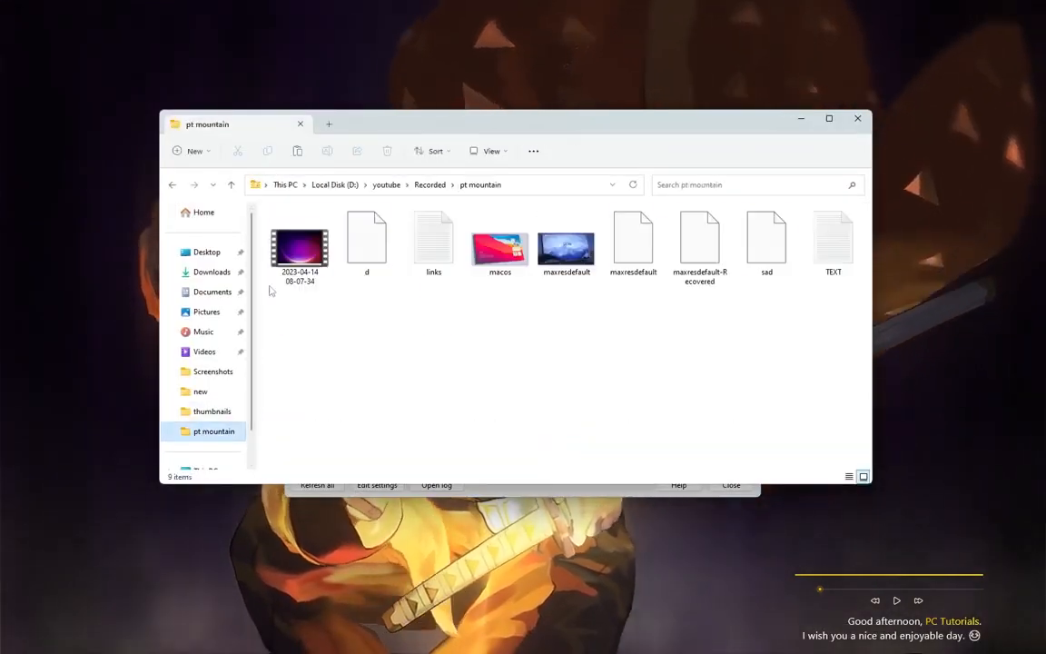
left_click(386, 184)
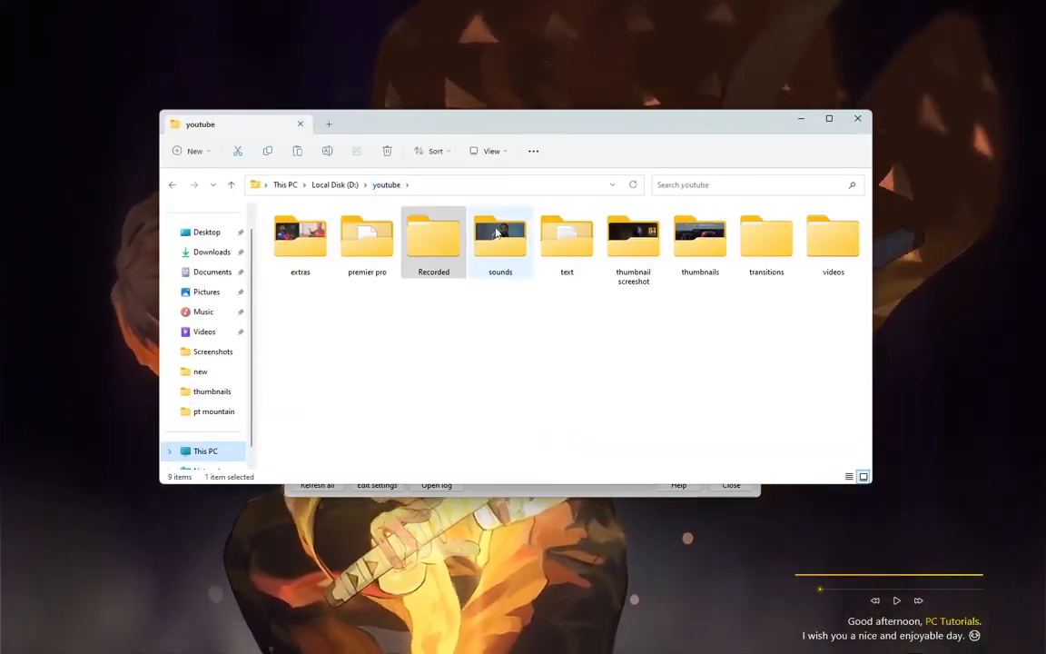
double_click(498, 238)
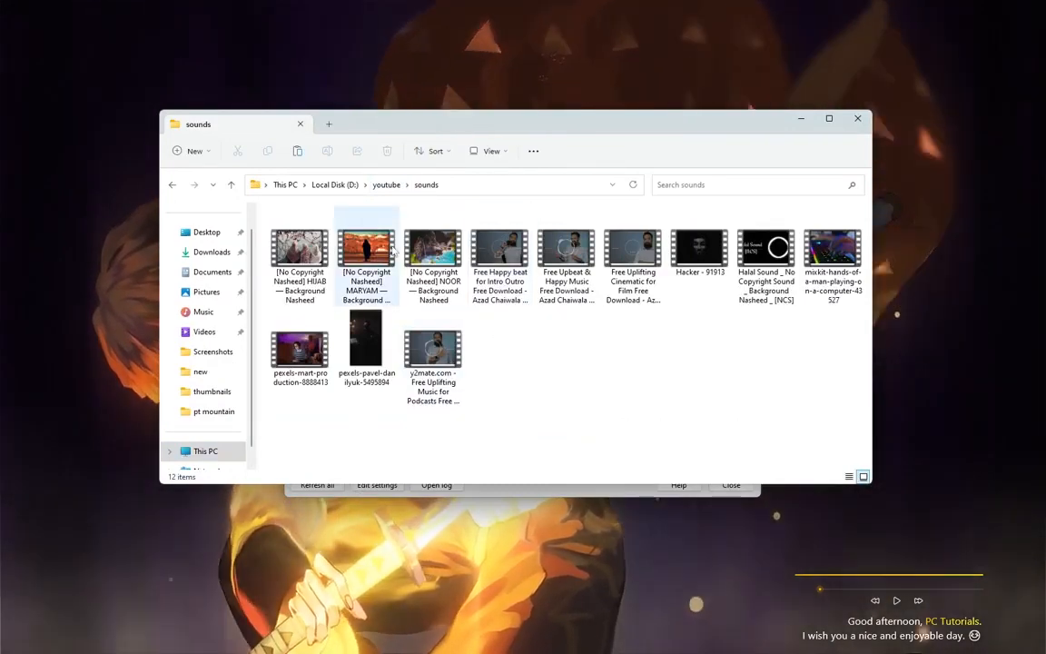
left_click(325, 255)
double_click(327, 244)
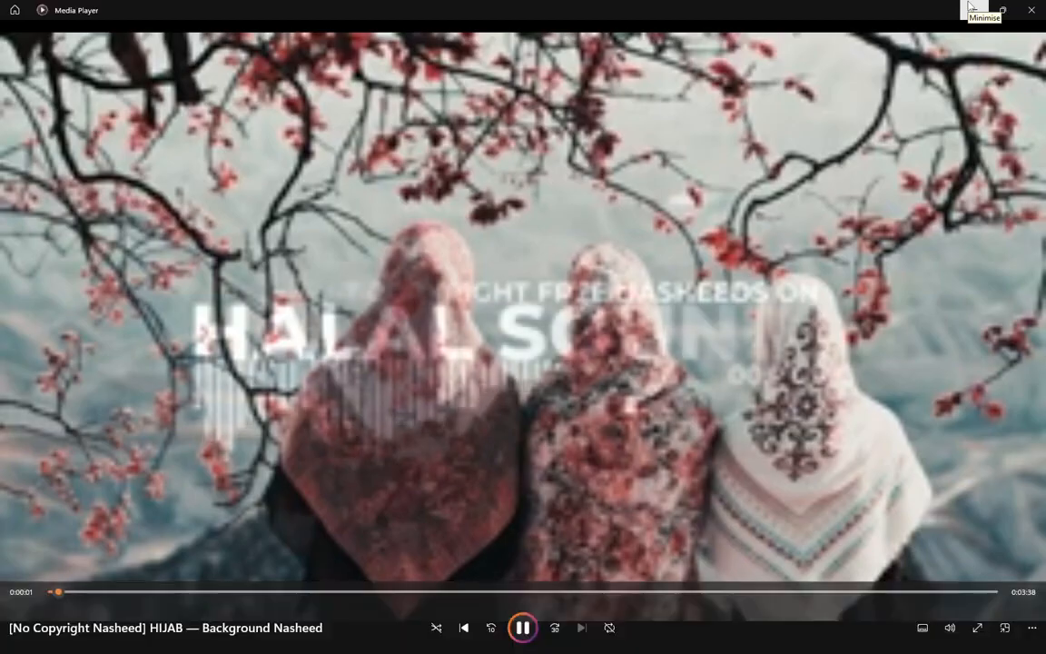
left_click(969, 7)
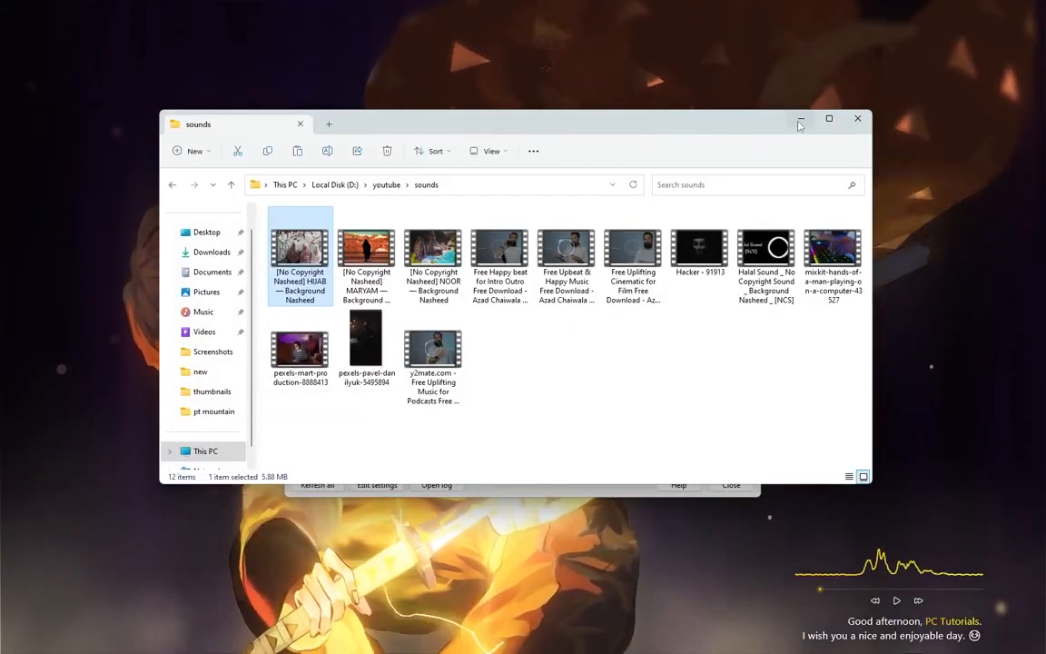
left_click(799, 124)
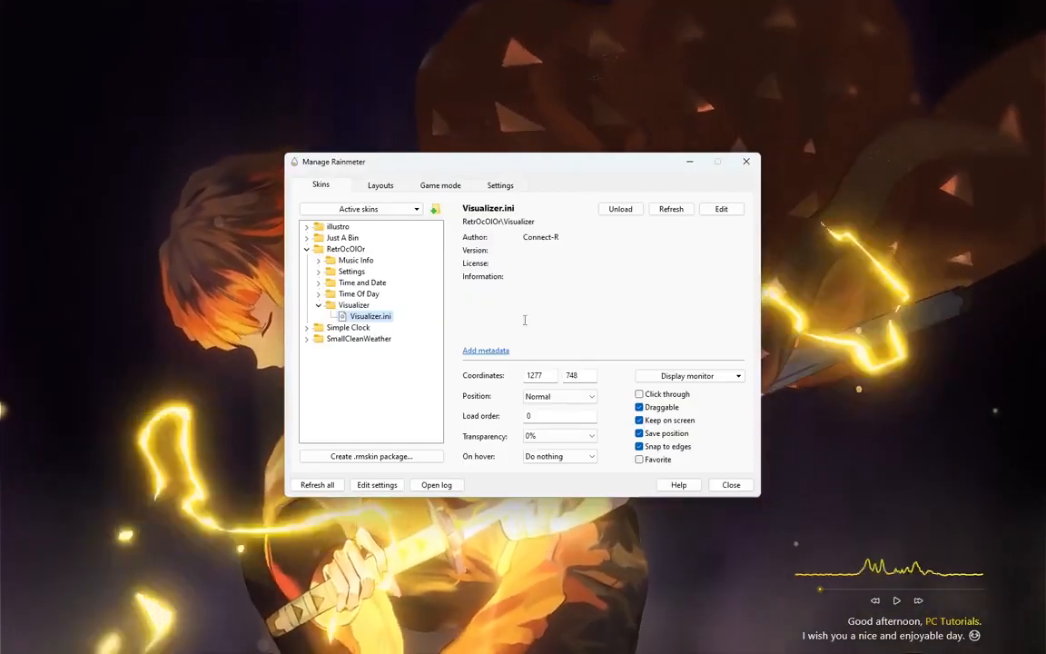
Load the Simple Clock skin above the visualizer at about 1180, 625, and nudge the greeting into line below the music controls.
left_click(318, 305)
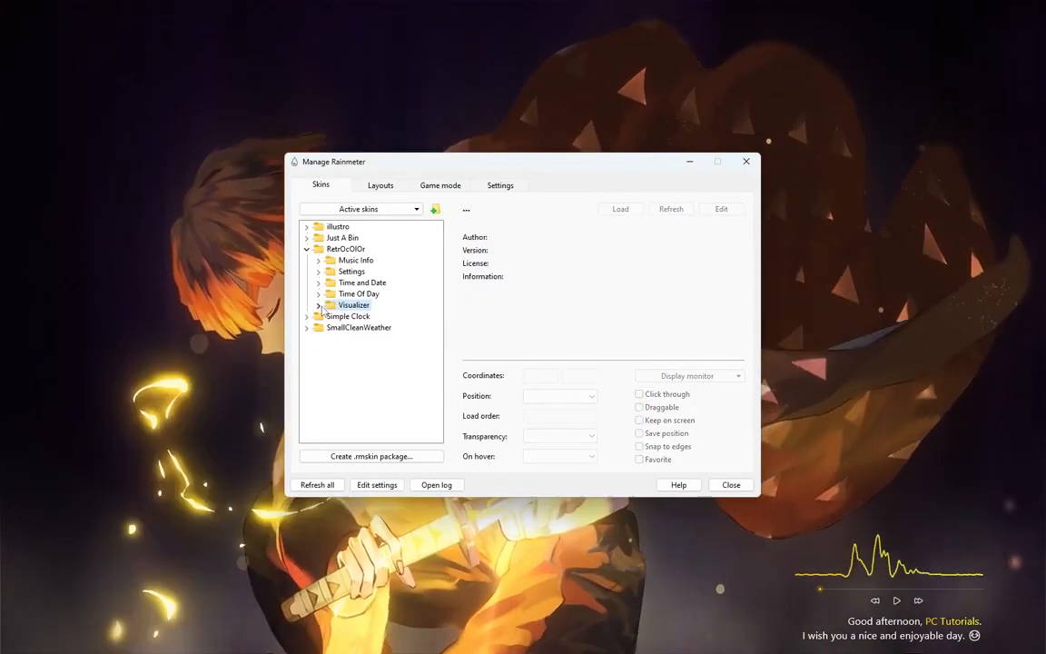
left_click(307, 249)
left_click(307, 260)
right_click(339, 270)
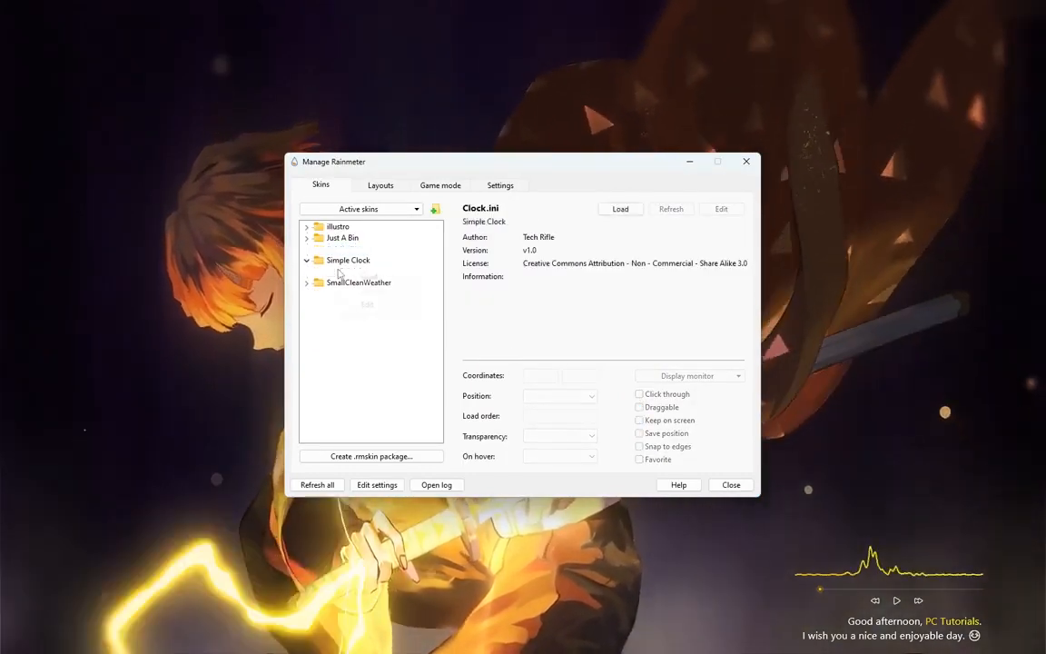
left_click(367, 277)
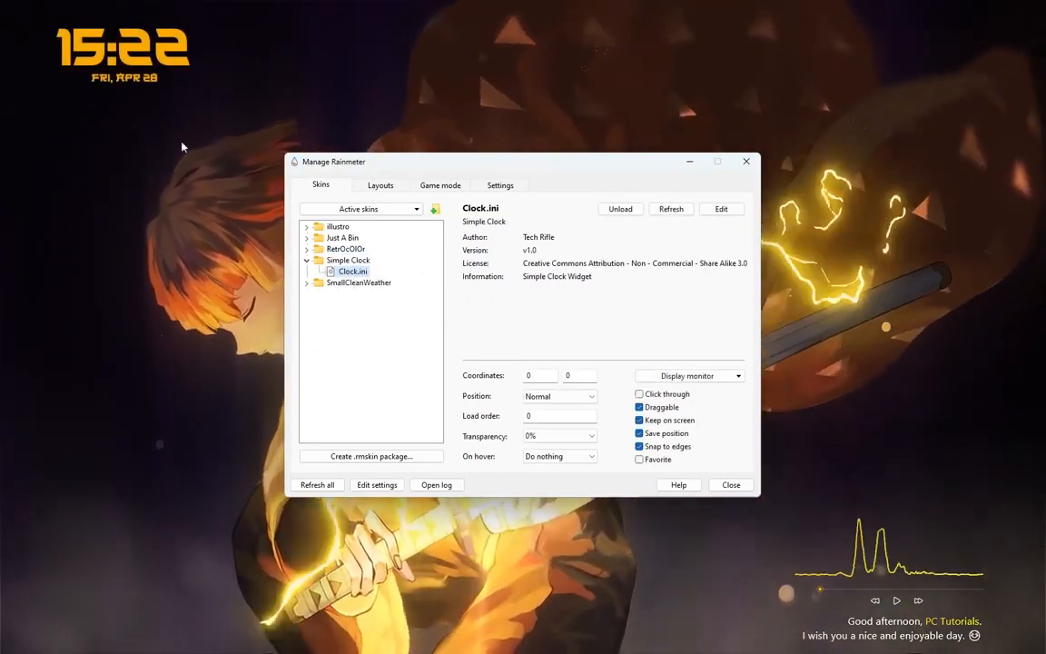
left_click_drag(144, 52, 879, 443)
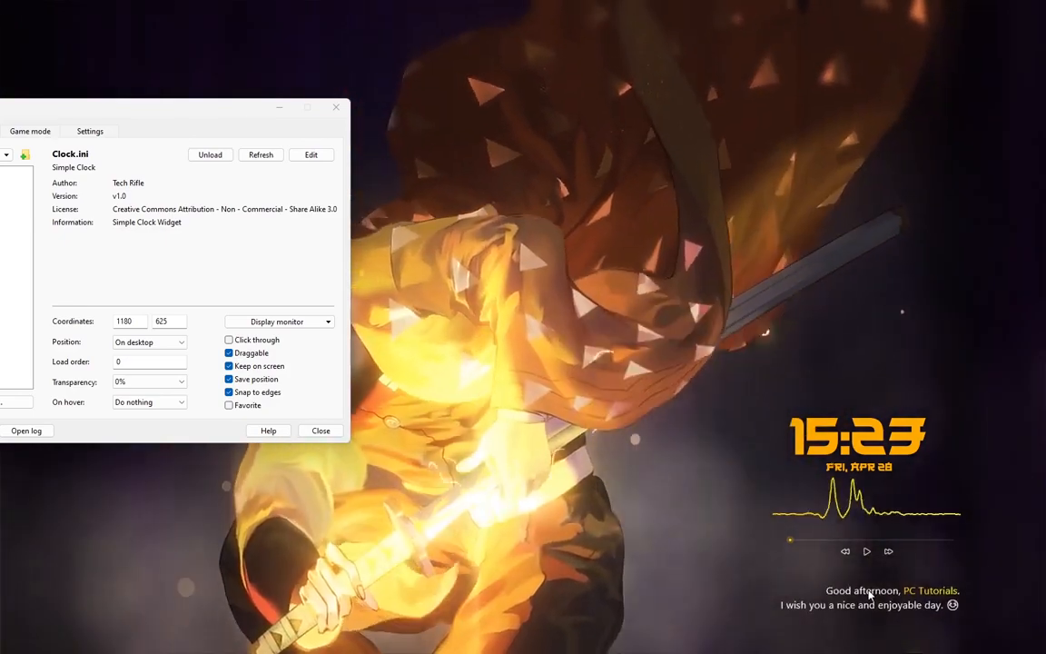
left_click_drag(870, 599, 865, 589)
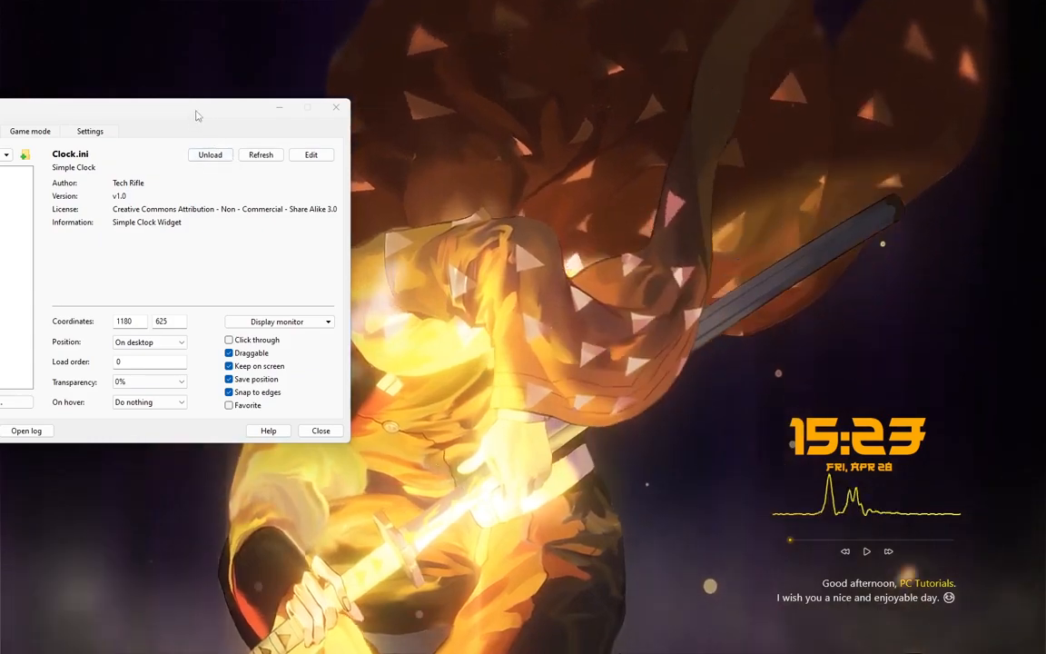
Load the SmallCleanWeather High Low skin and place it on the desktop at about 19, 251.
left_click_drag(198, 115, 519, 123)
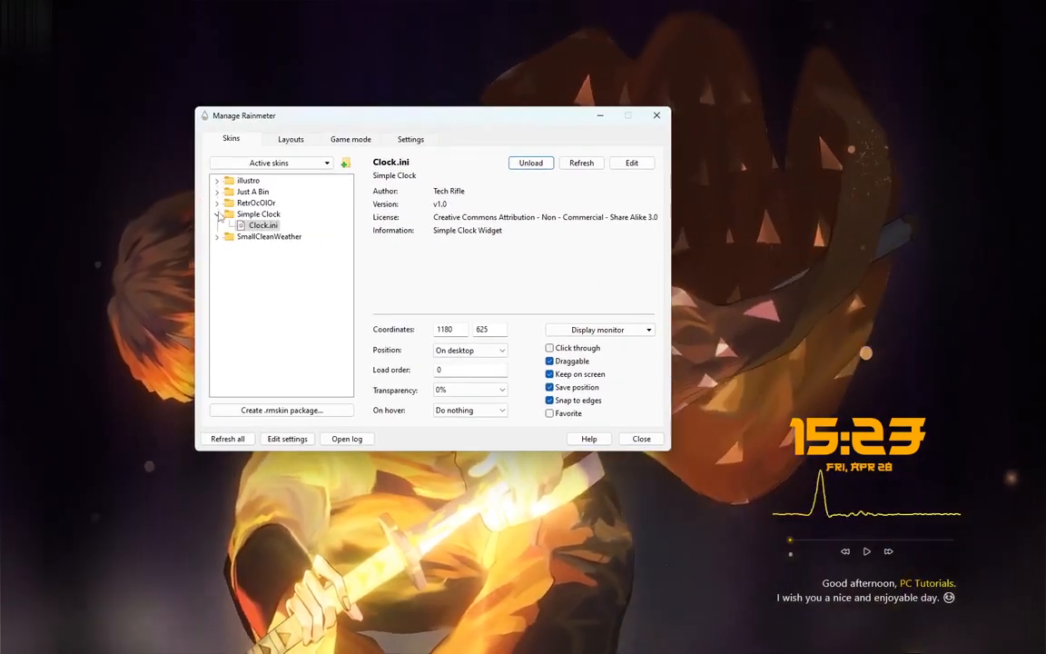
left_click(217, 215)
left_click(216, 226)
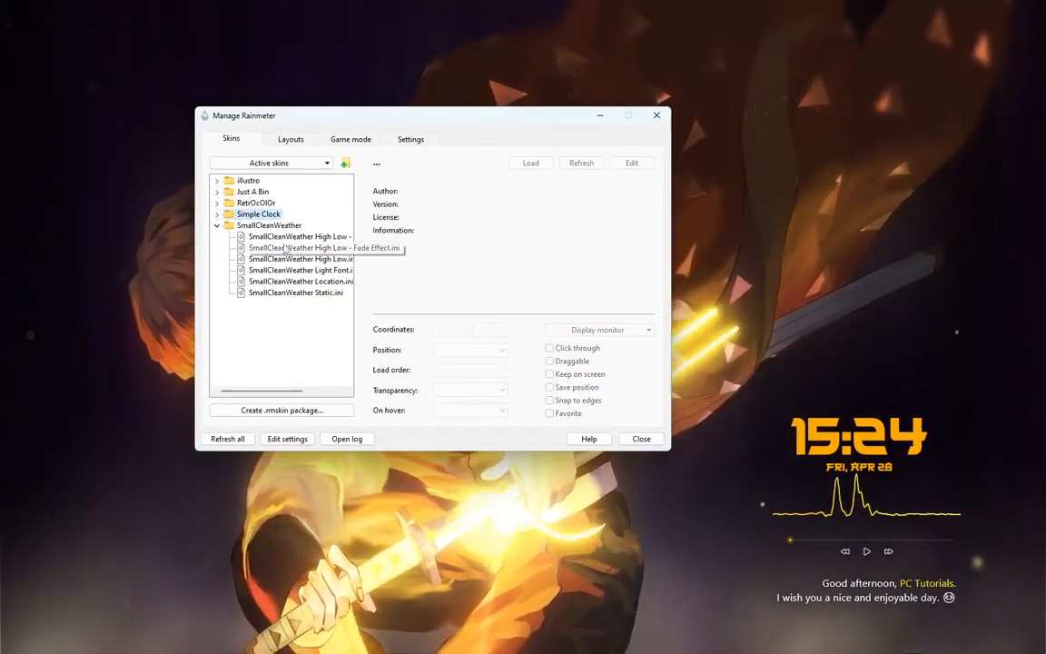
double_click(300, 236)
right_click(307, 261)
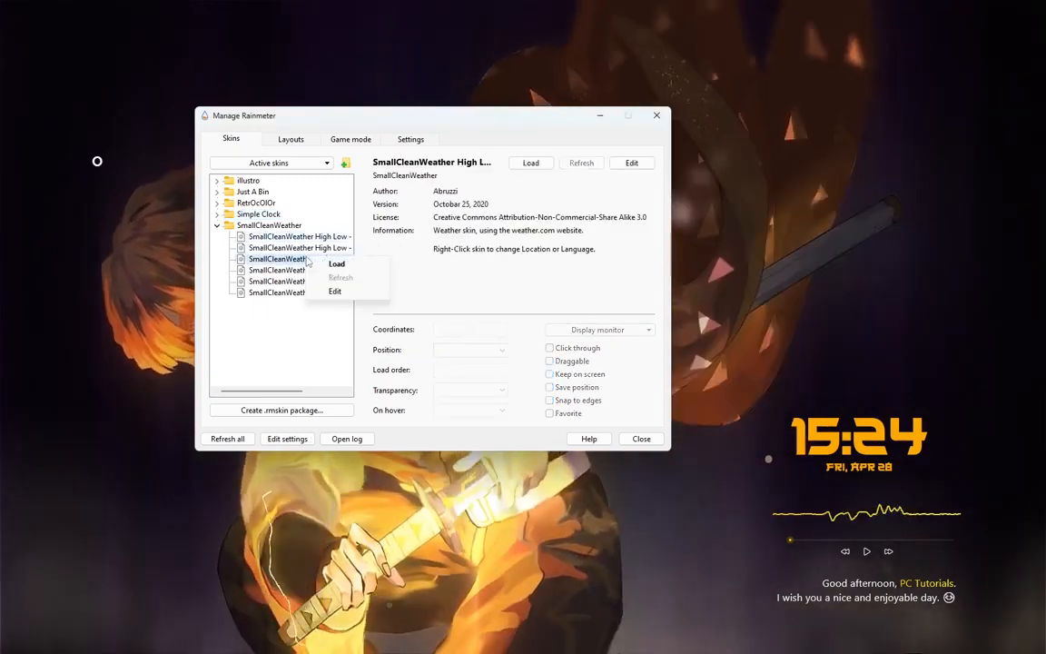
double_click(309, 260)
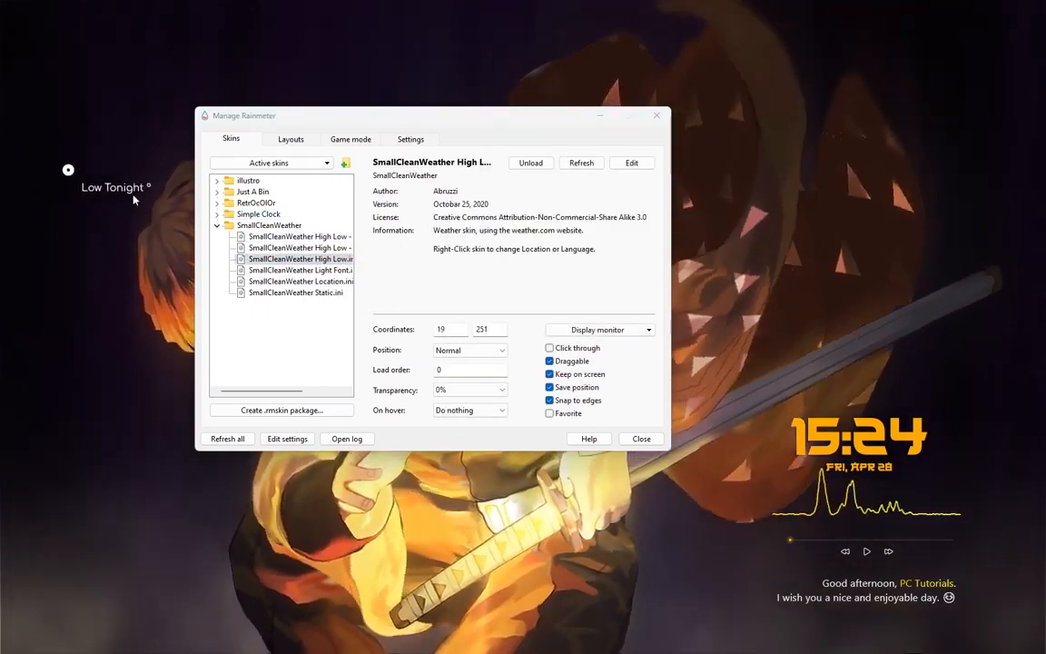
Load the Just A Bin skin, place it in the desktop's lower-left corner at about 15, 928, and close the Rainmeter manager.
left_click(218, 226)
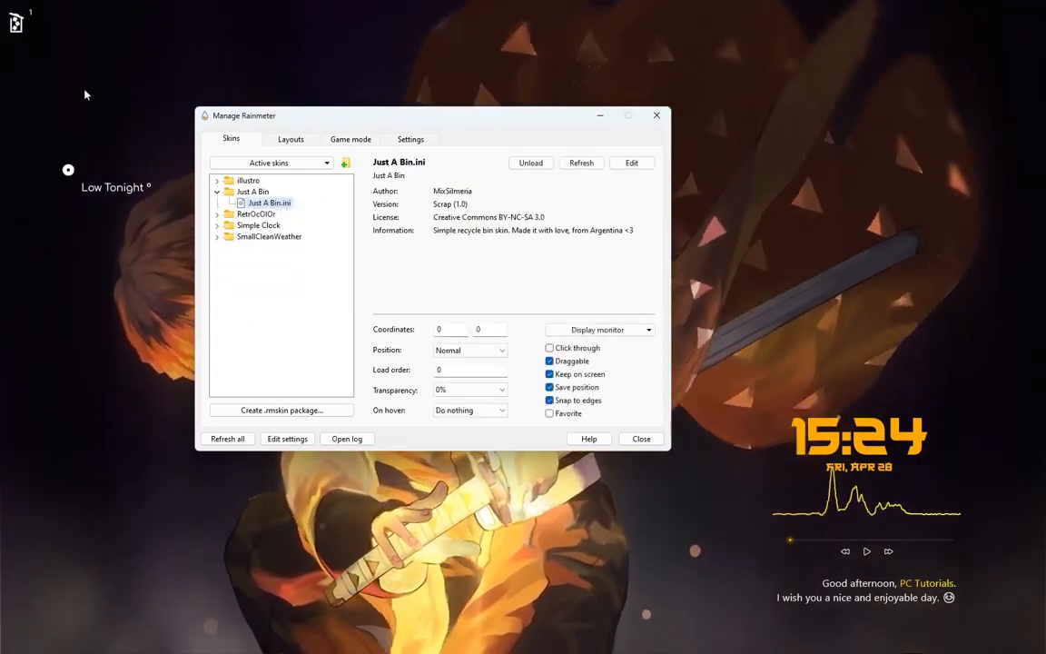
left_click_drag(16, 24, 37, 467)
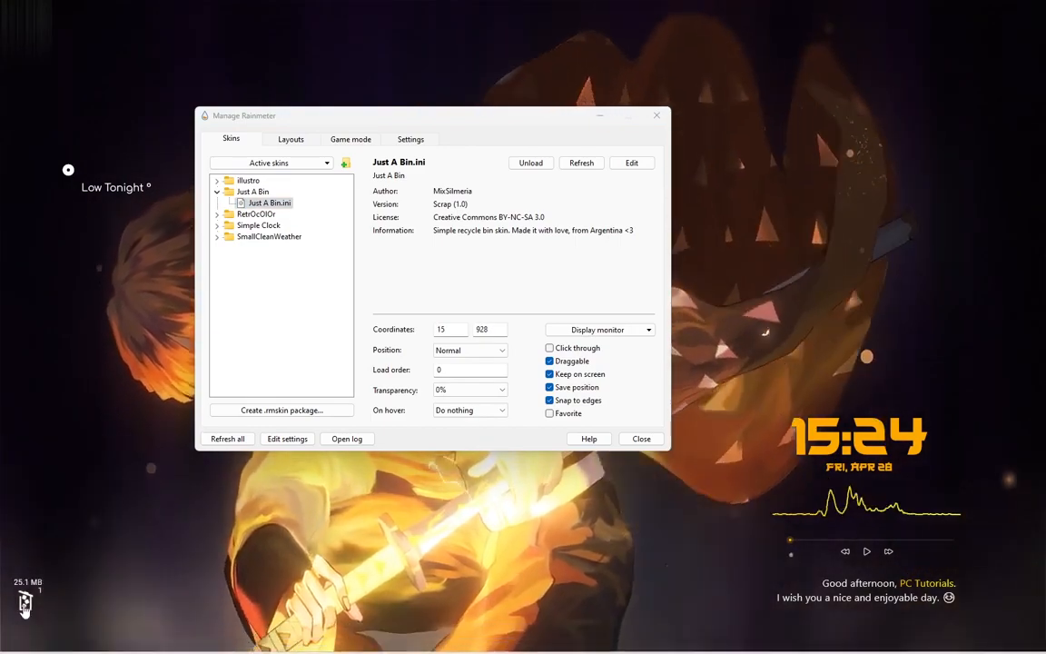
left_click(656, 115)
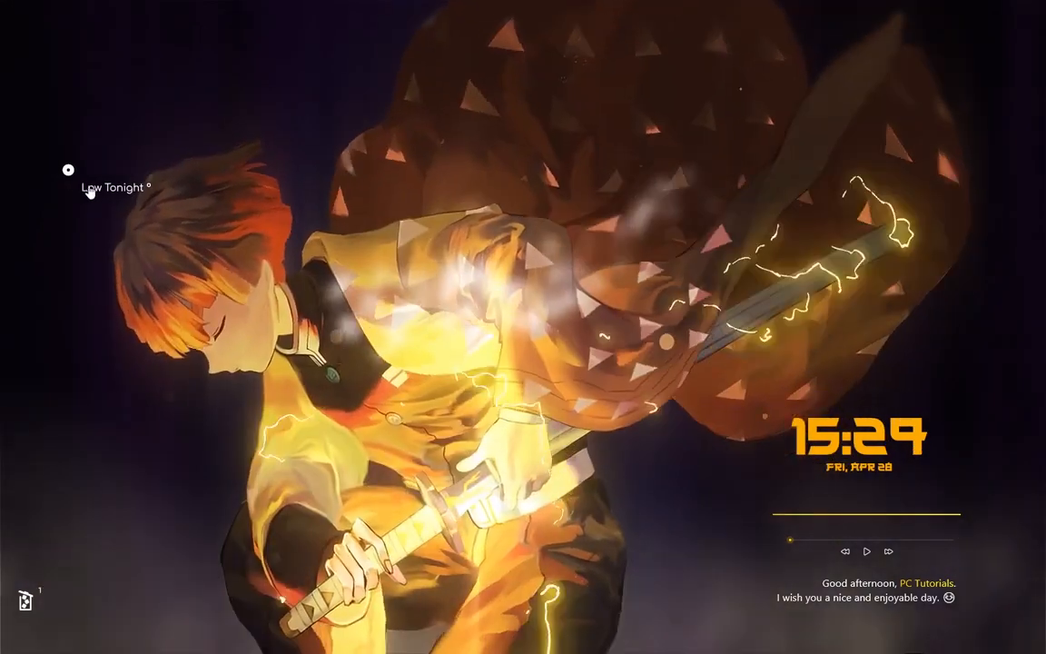
Open the SmallCleanWeather skin's weather variables file for editing, using Notepad just once.
right_click(89, 191)
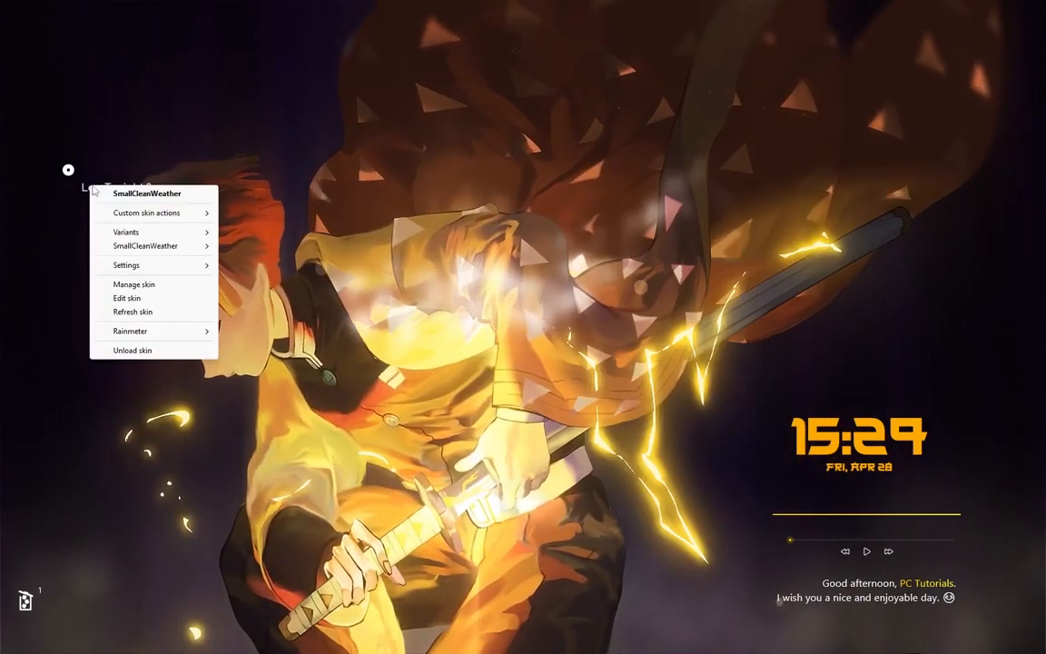
mouse_move(123, 215)
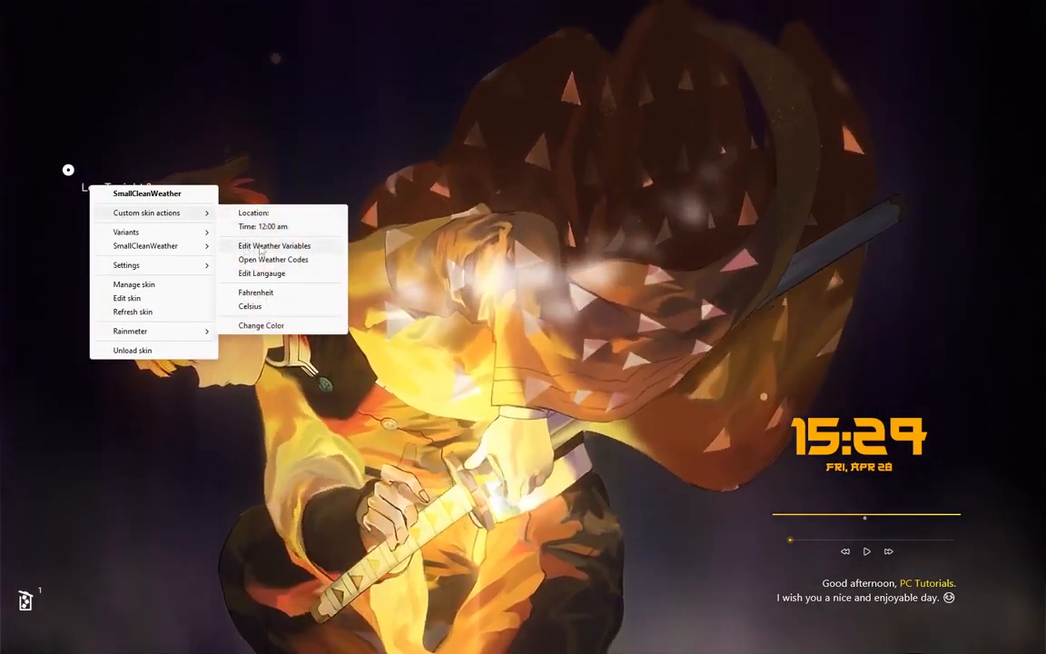
left_click(245, 246)
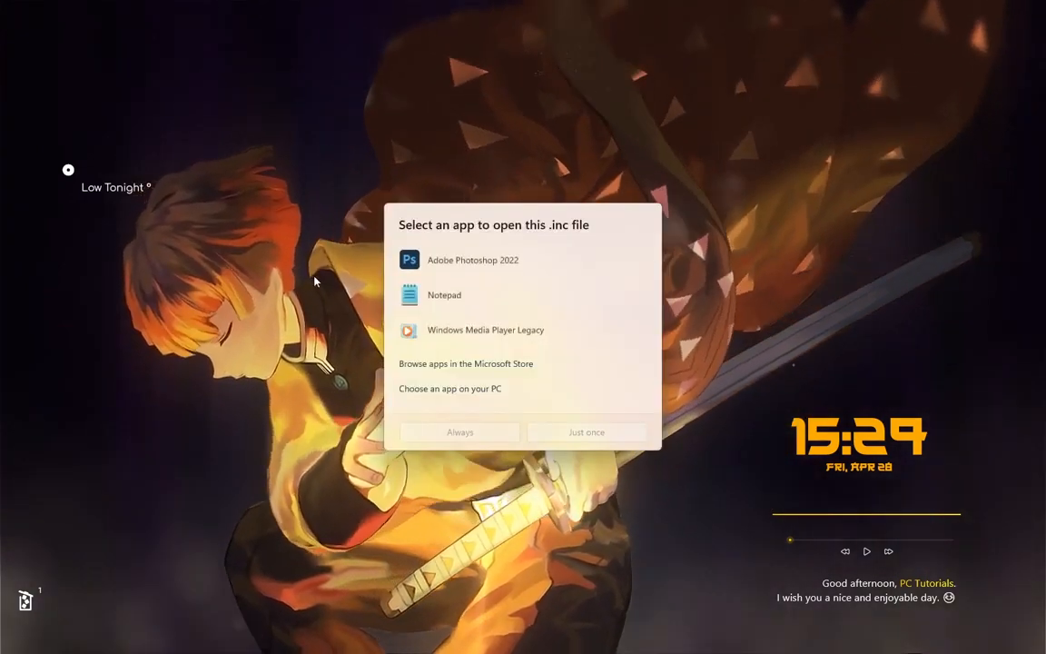
left_click(468, 293)
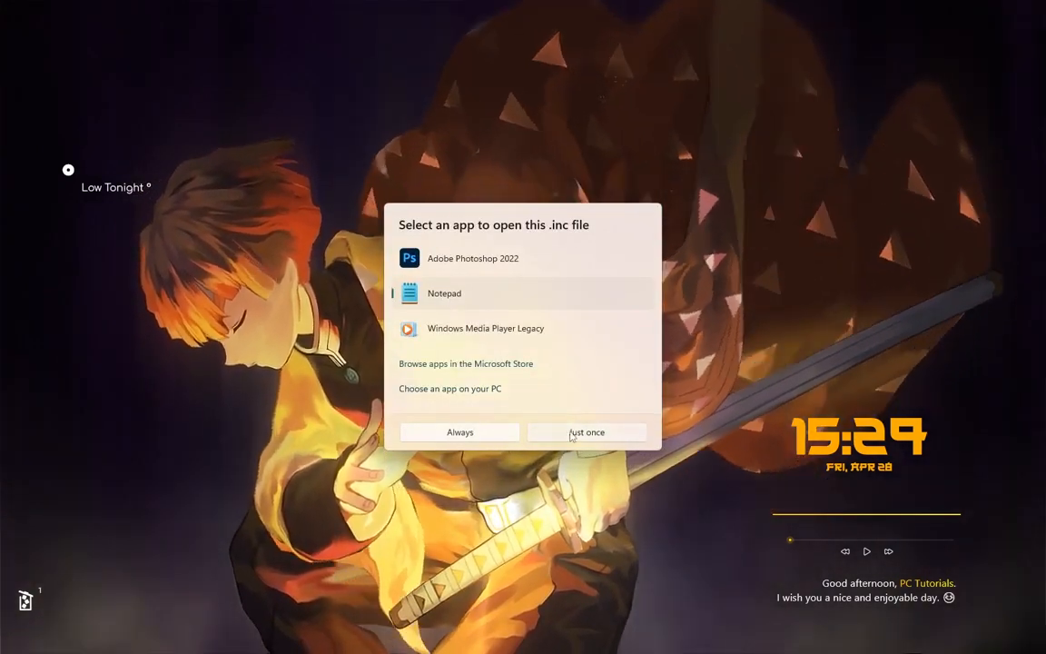
left_click(598, 434)
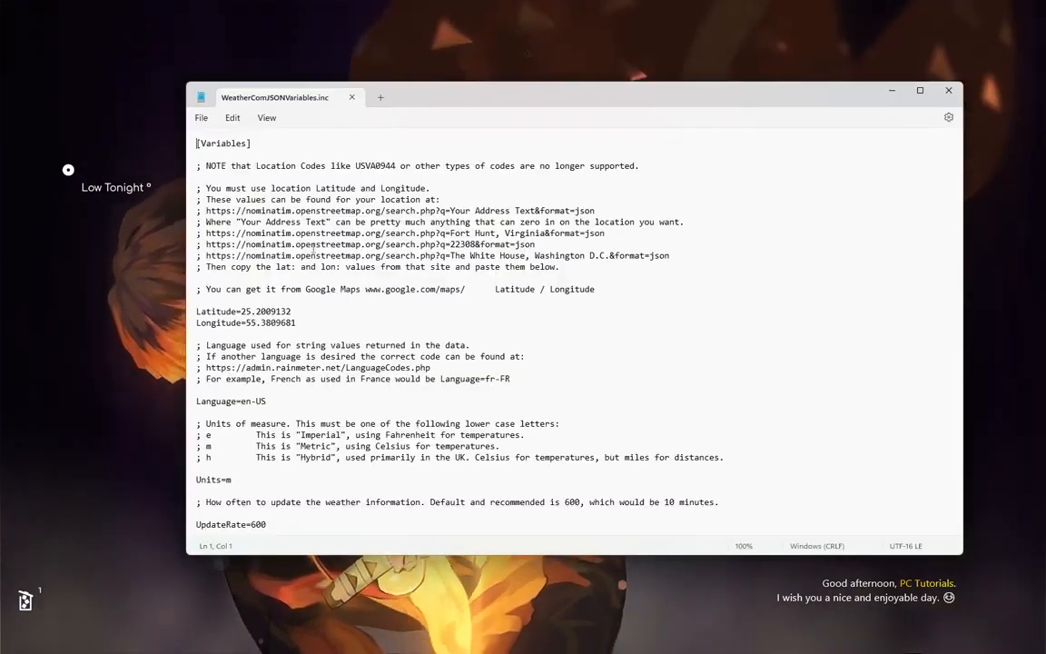
Select the existing APIKey value in the weather variables file, and copy the replacement key from the Copy this one file in Downloads.
scroll(313, 247, "down", 5)
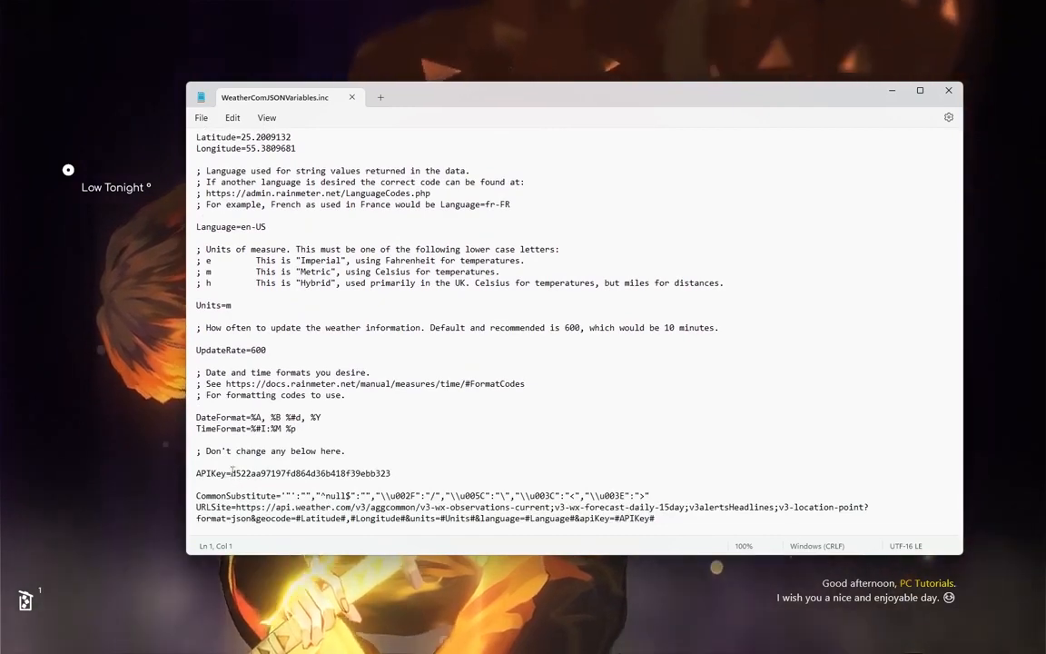
left_click_drag(230, 473, 362, 473)
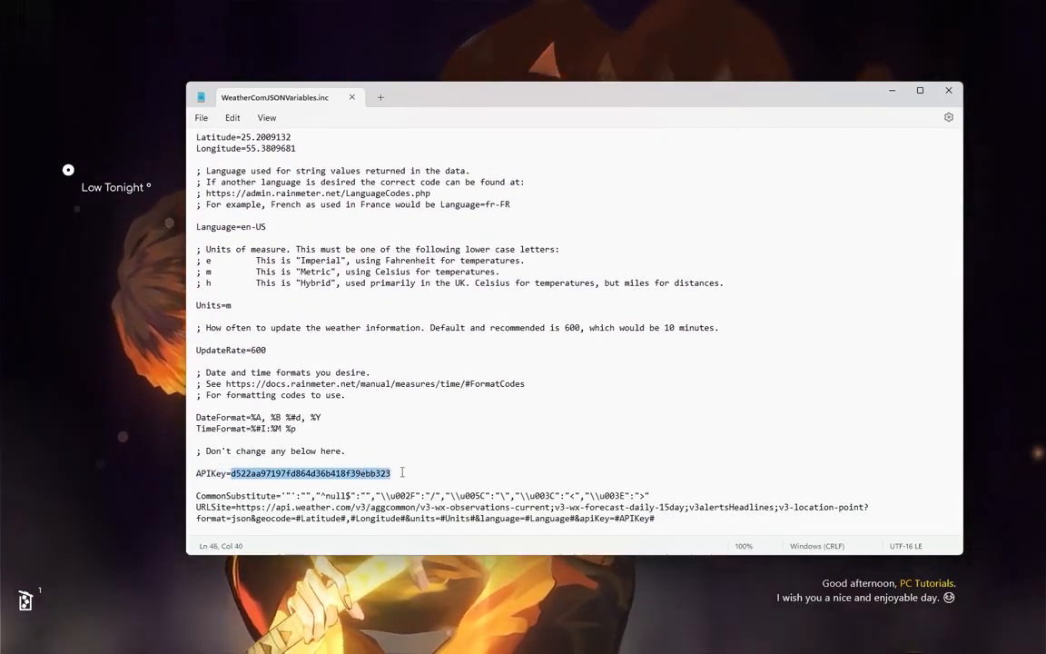
left_click(495, 648)
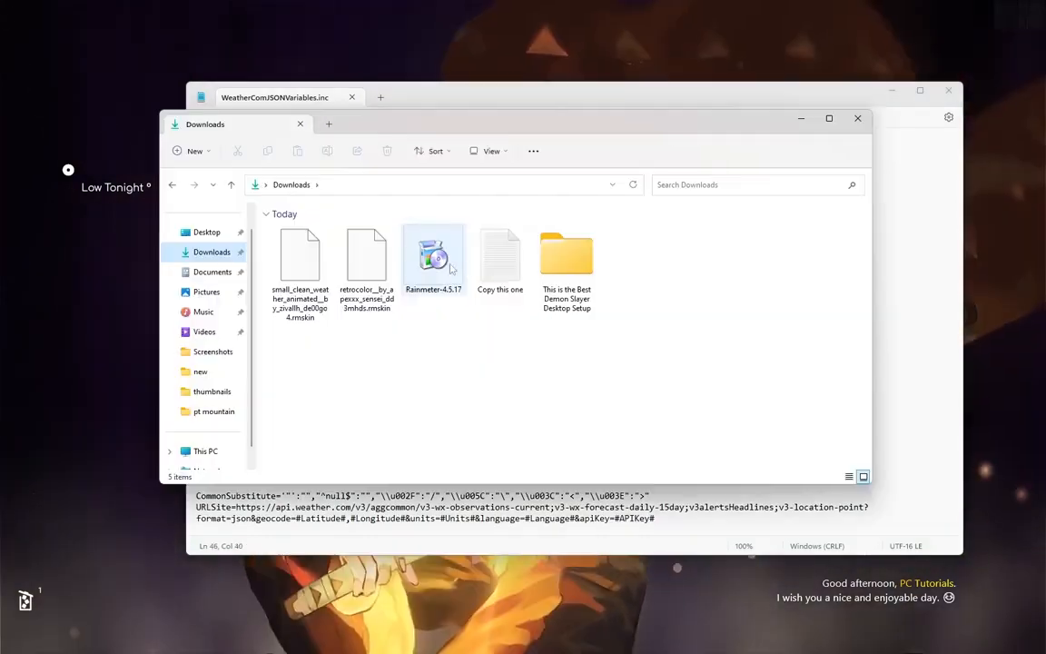
double_click(499, 259)
left_click_drag(356, 143, 194, 144)
right_click(220, 154)
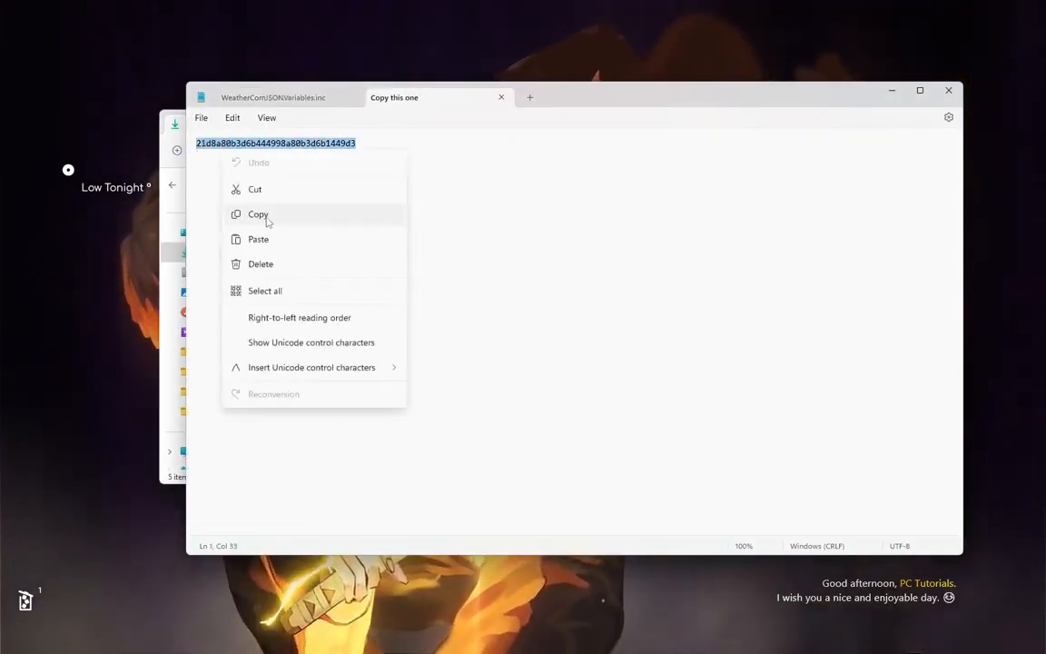
left_click(268, 219)
Paste the copied API key over the selected APIKey value in WeatherComJSONVariables.inc and save the file.
left_click(272, 98)
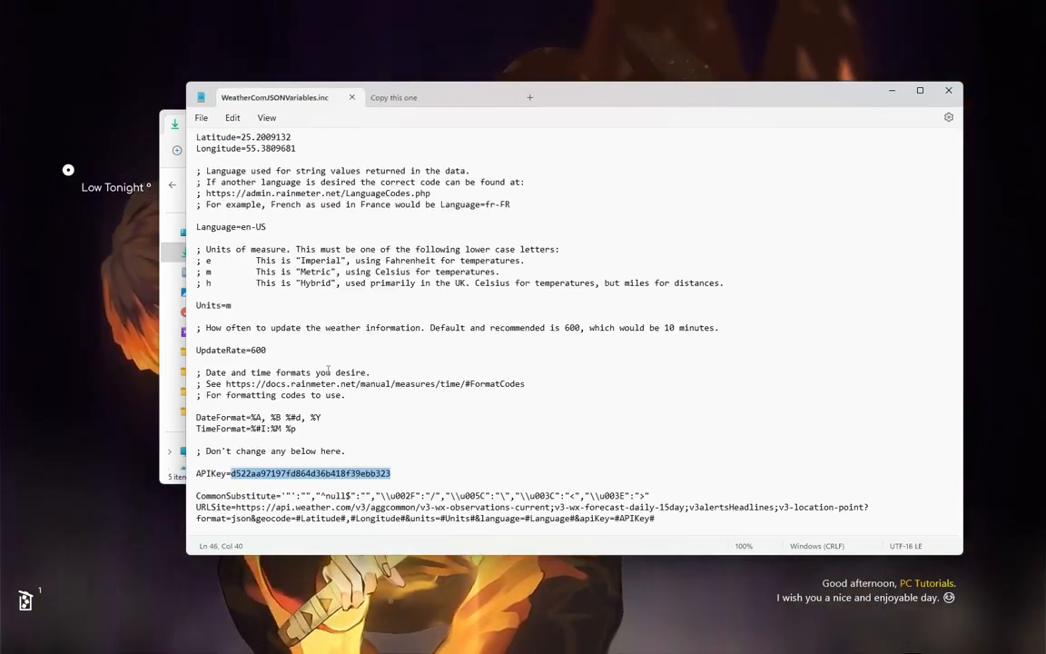
right_click(320, 472)
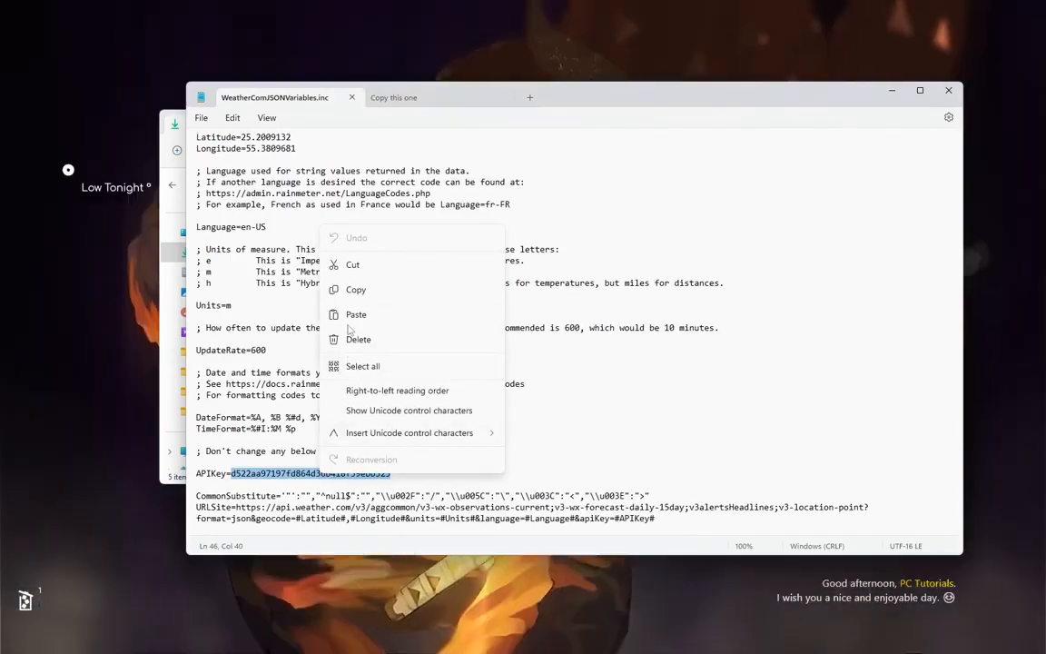
left_click(356, 315)
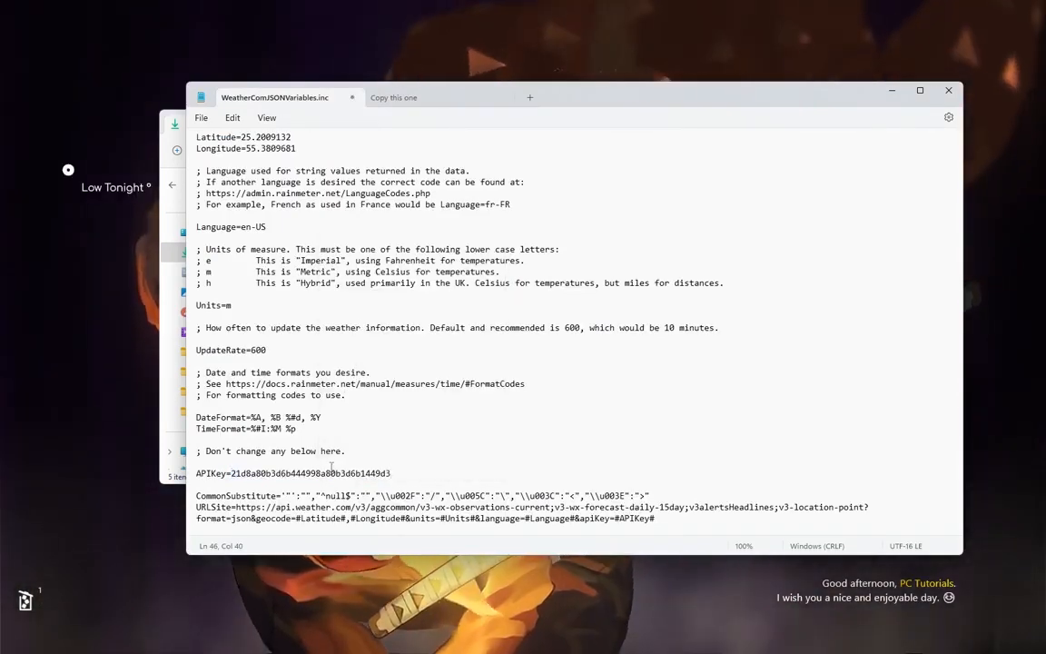
left_click(200, 117)
left_click(213, 200)
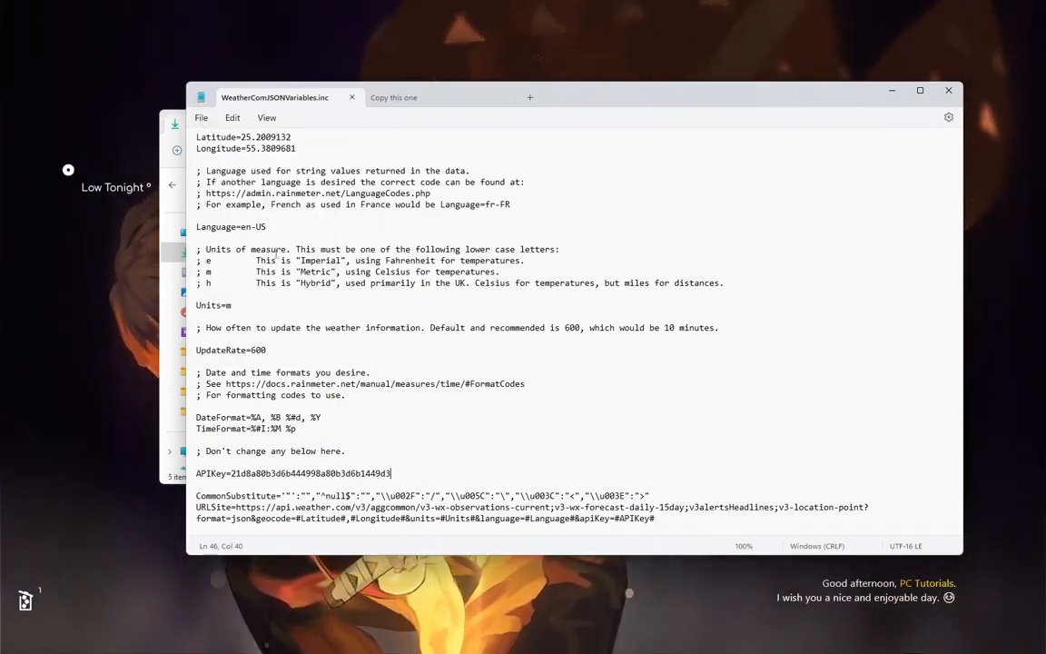
Look up Islamabad on latlong.net in Chrome and set Latitude in the weather variables file to 22.080550.
scroll(288, 272, "up", 1)
scroll(289, 272, "up", 1)
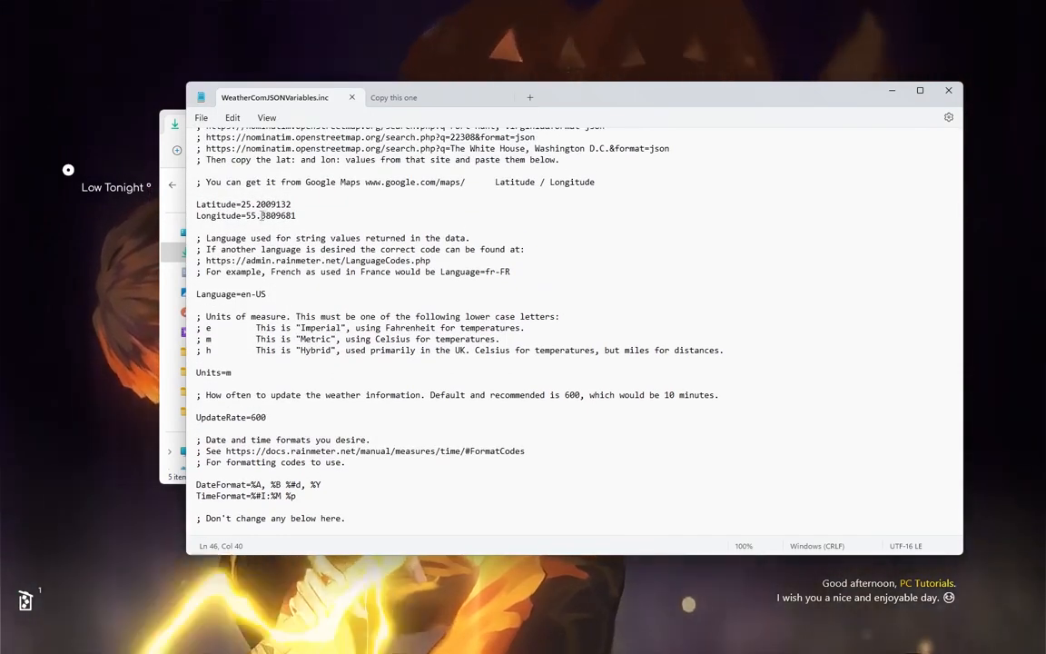
left_click(551, 636)
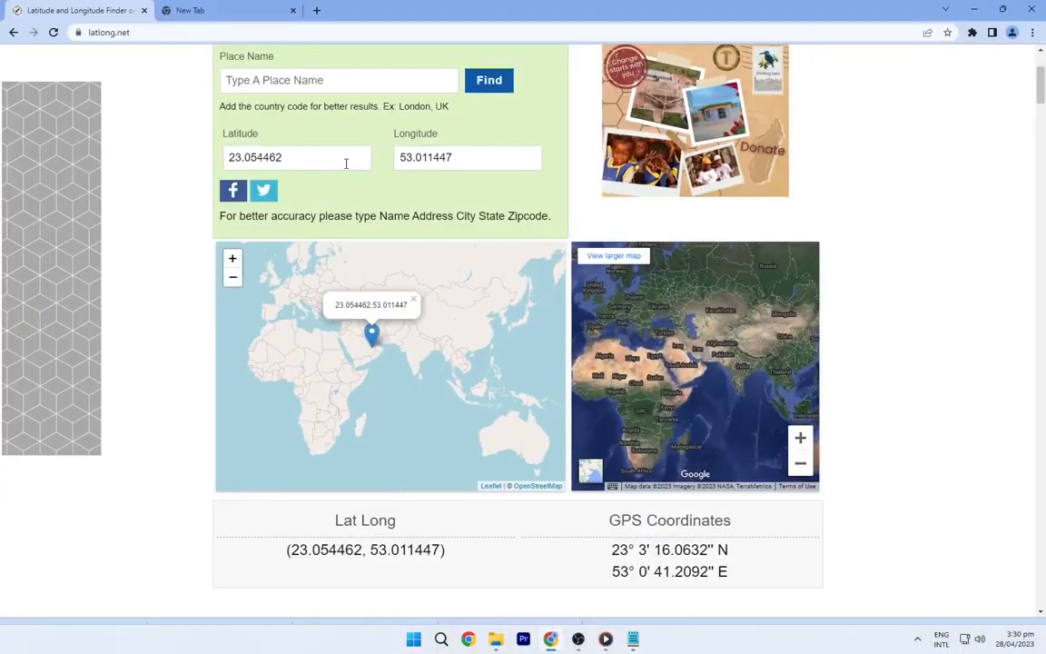
scroll(340, 160, "up", 3)
left_click(355, 267)
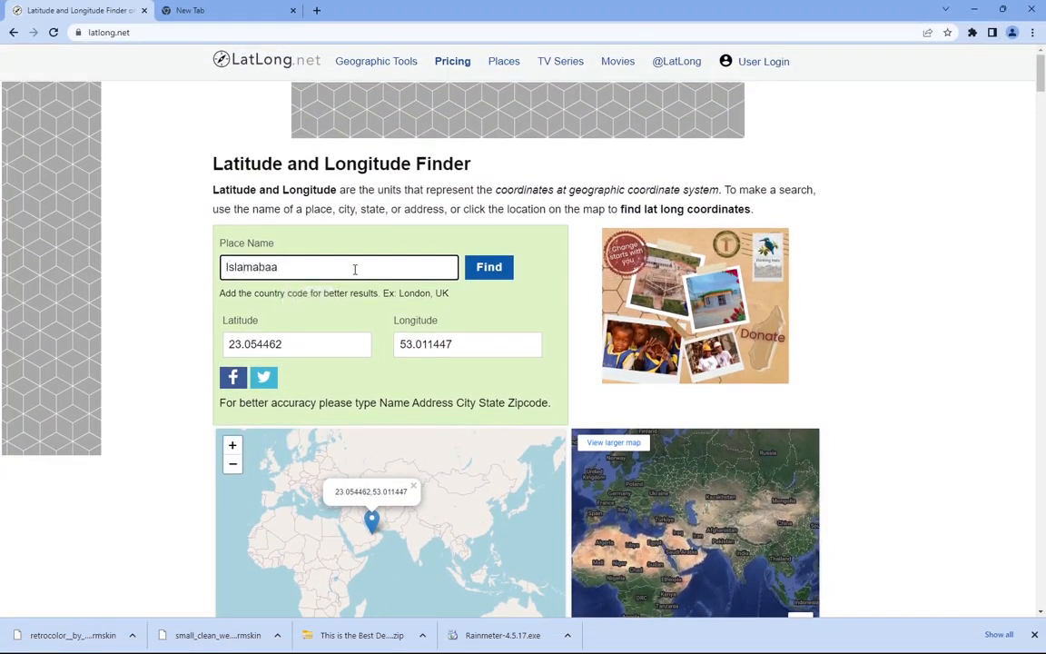
double_click(272, 283)
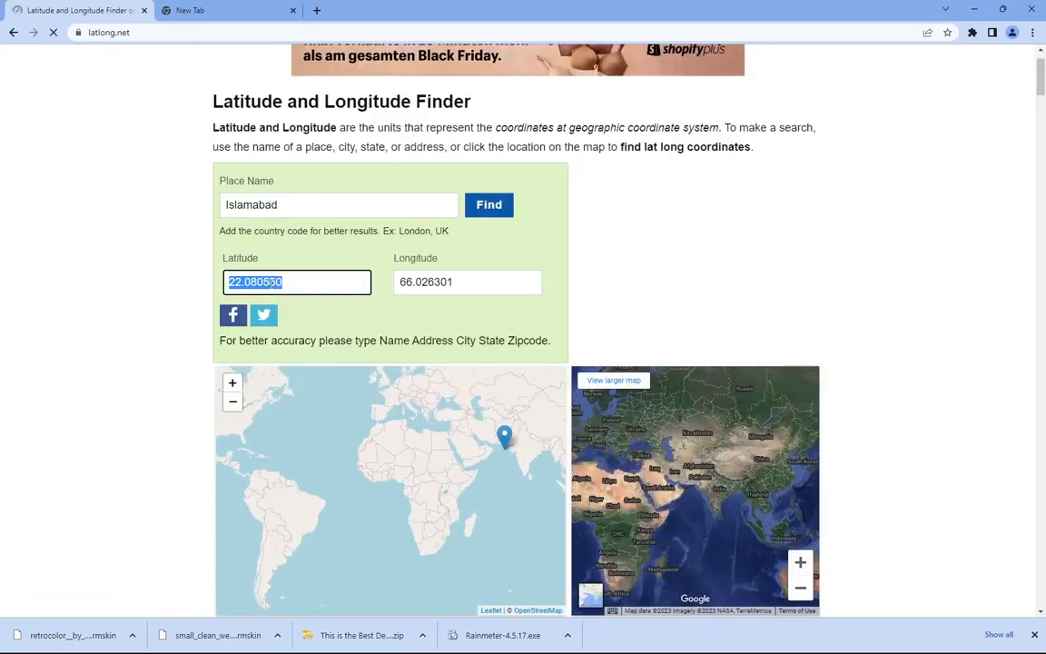
right_click(273, 282)
left_click(304, 334)
left_click(633, 638)
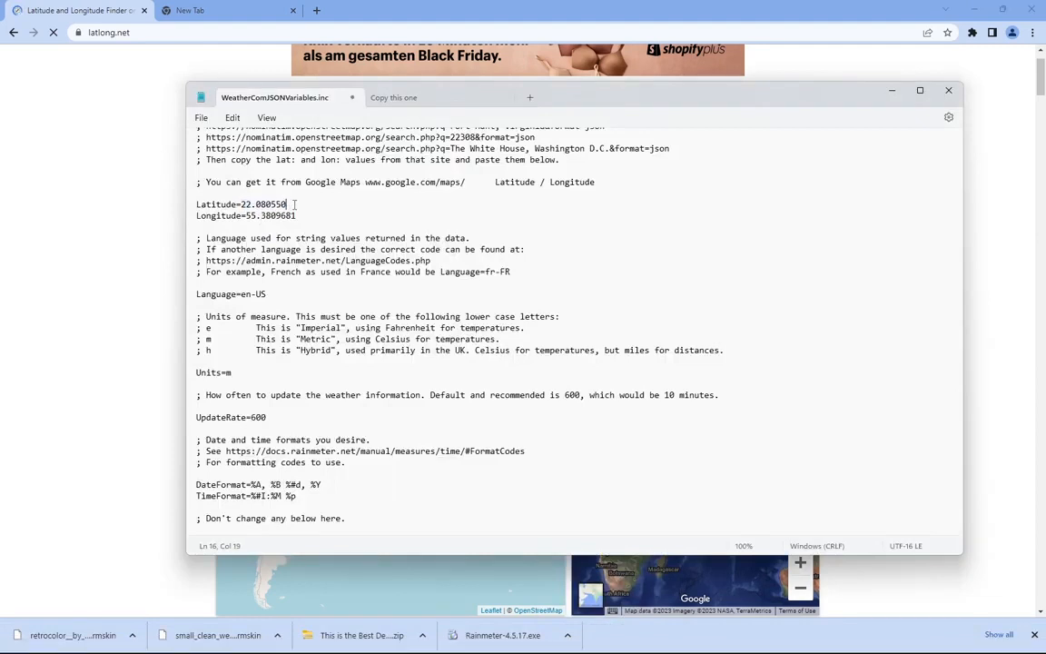
Copy the longitude from latlong.net, set Longitude in the weather variables file to 66.026301, and save the file.
left_click(896, 93)
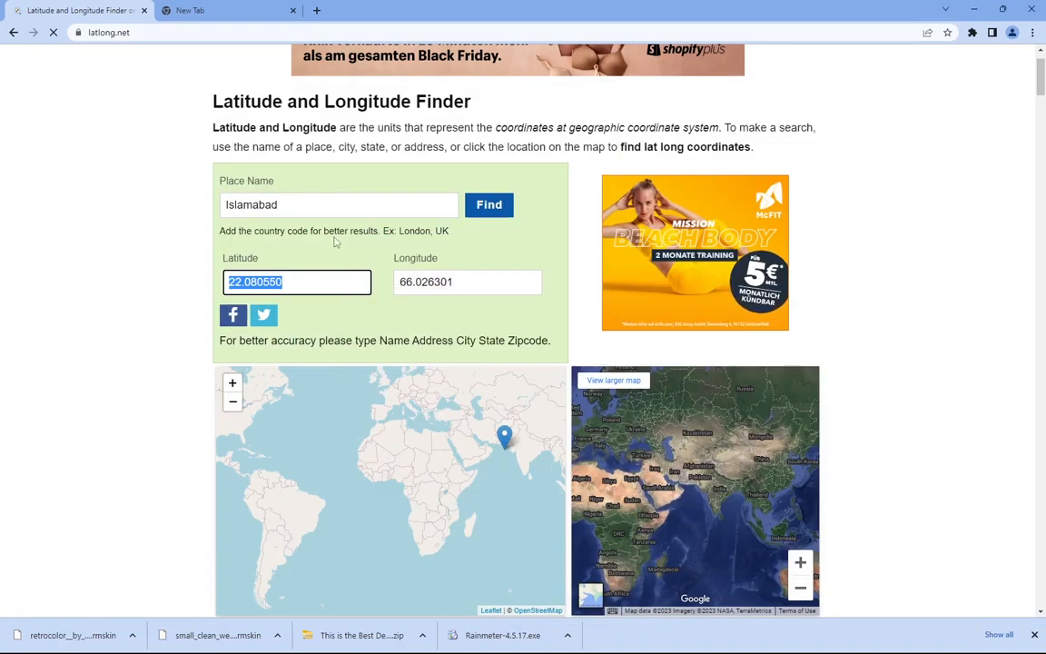
right_click(415, 284)
left_click(443, 324)
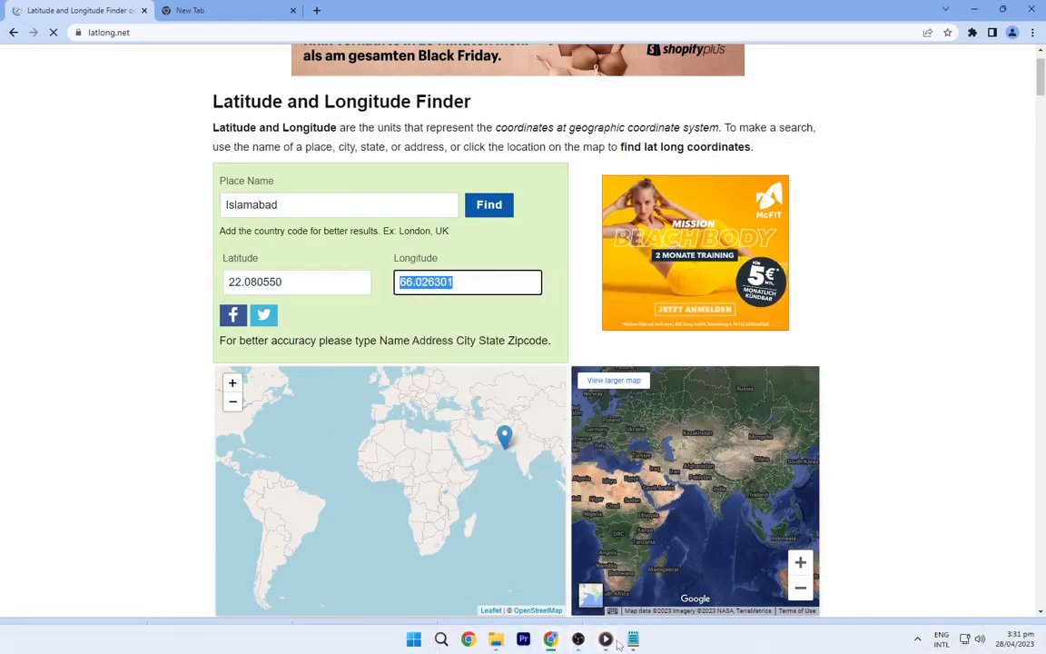
left_click(633, 638)
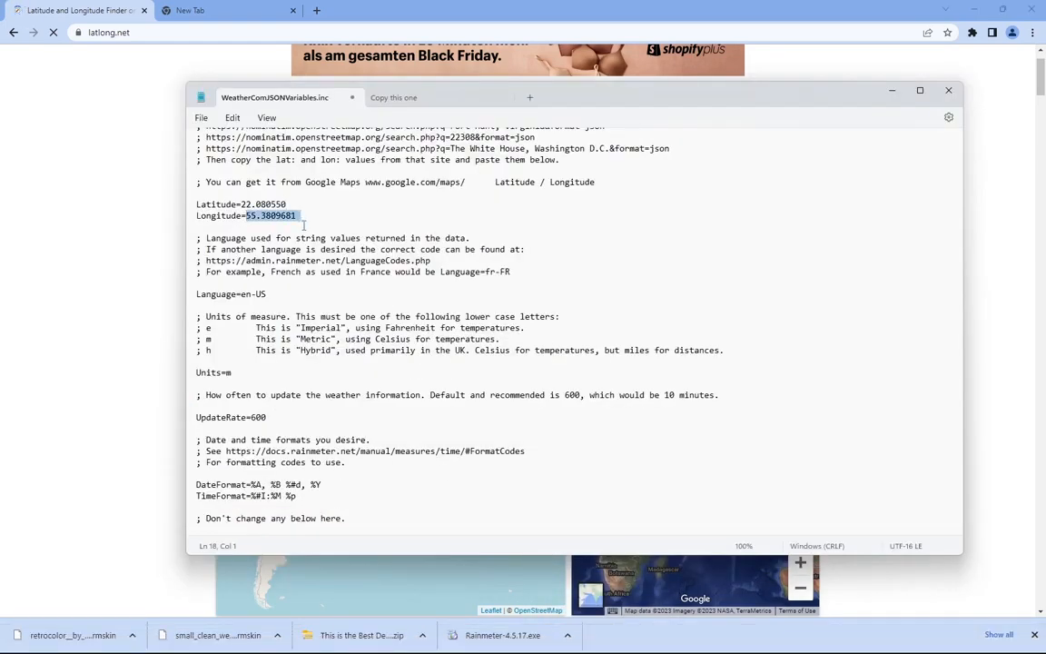
left_click(201, 118)
left_click(208, 203)
left_click(201, 119)
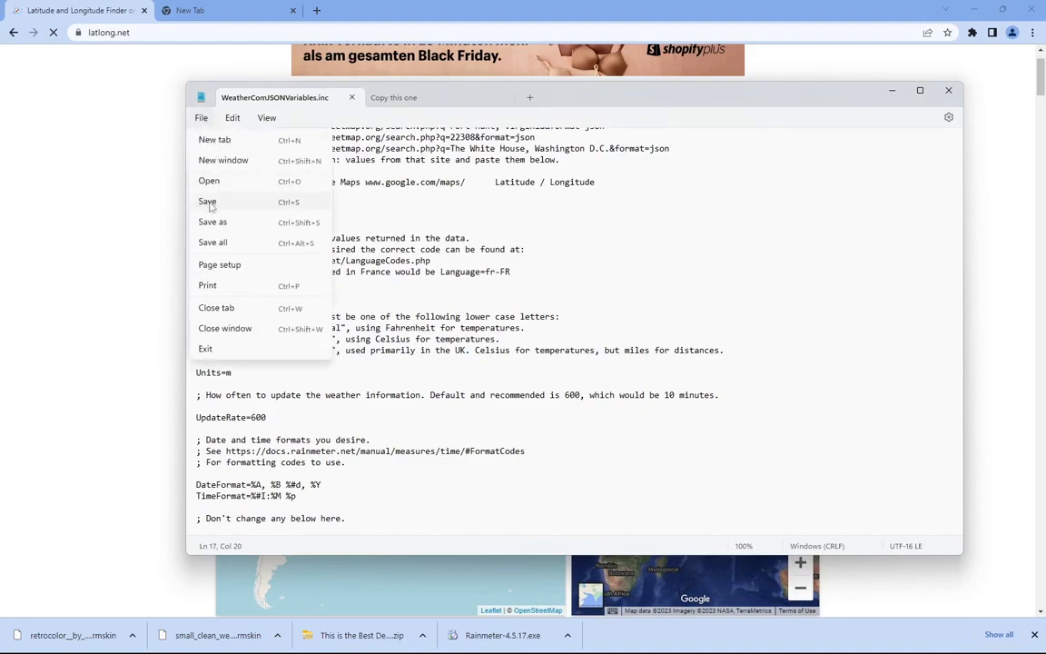
left_click(209, 206)
Close the browser, Notepad and the Downloads folder window to return to the desktop.
left_click(1031, 9)
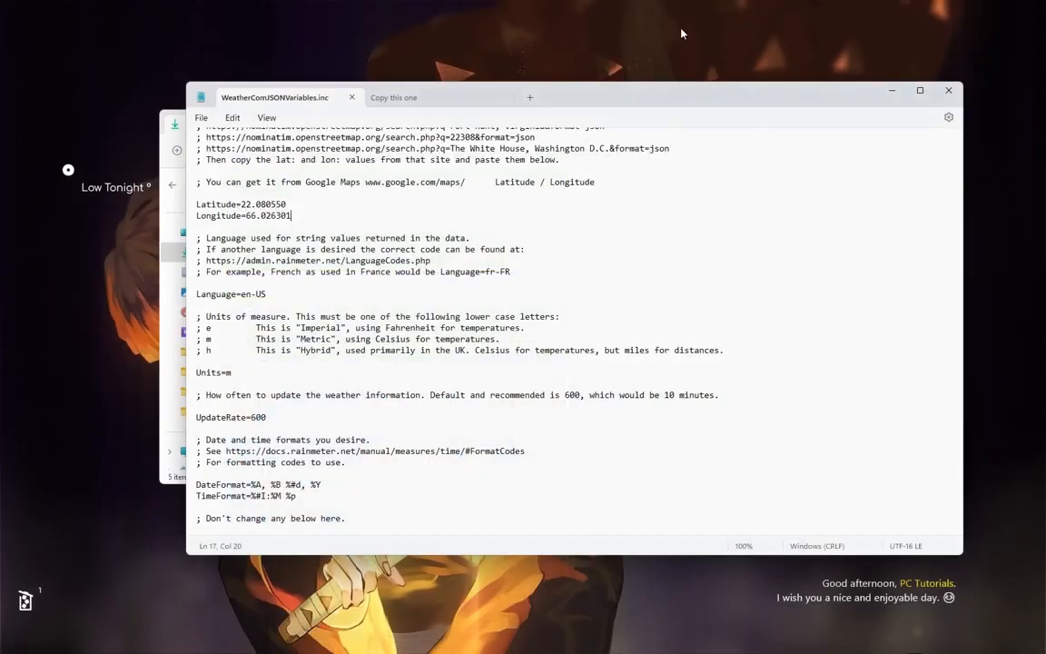
left_click(948, 90)
left_click(858, 118)
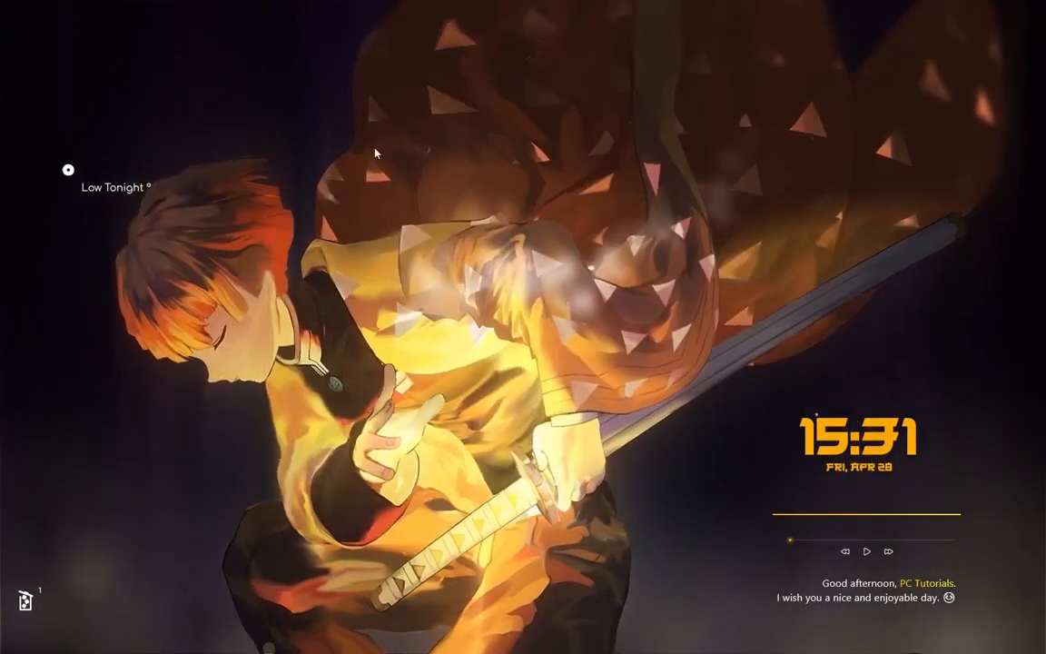
Refresh the SmallCleanWeather skin and move it to the desktop's upper-left corner.
right_click(108, 187)
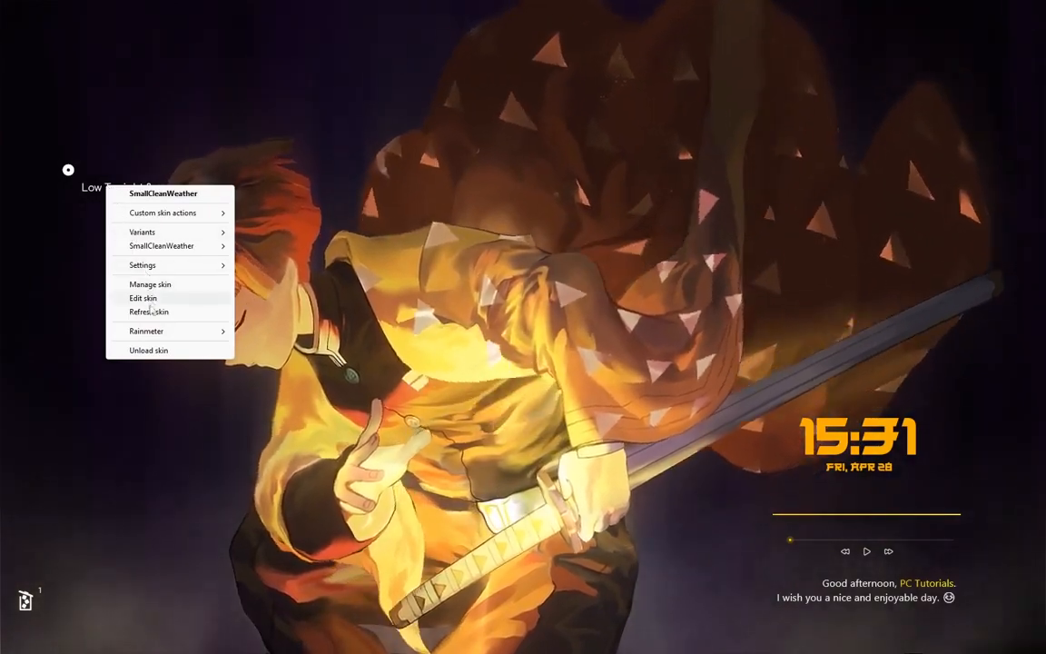
left_click(151, 312)
left_click_drag(113, 188, 111, 49)
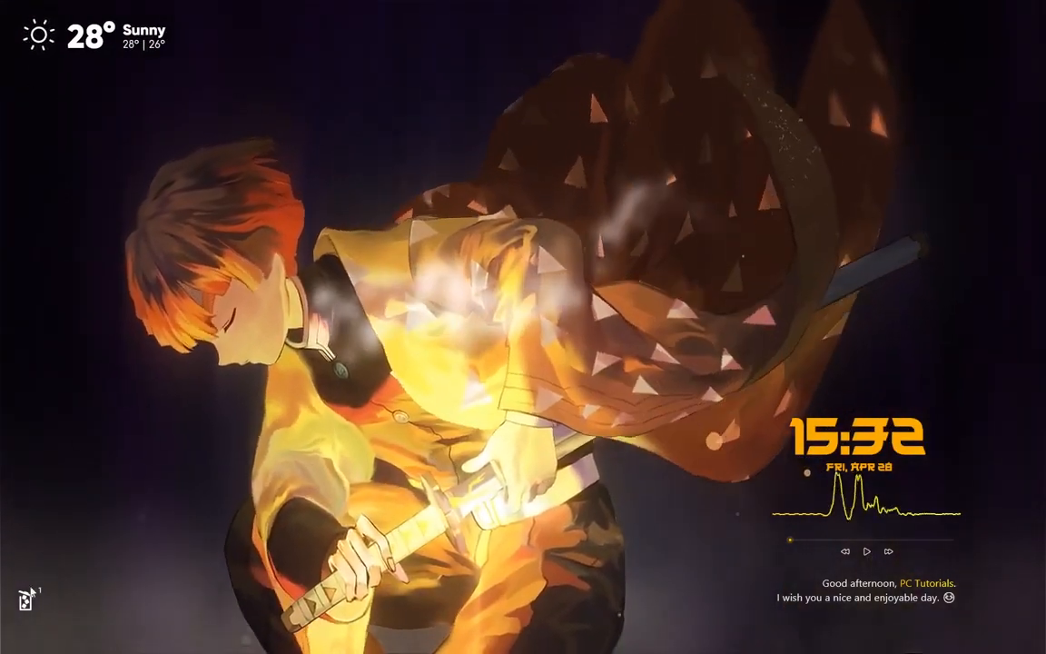
mouse_move(35, 609)
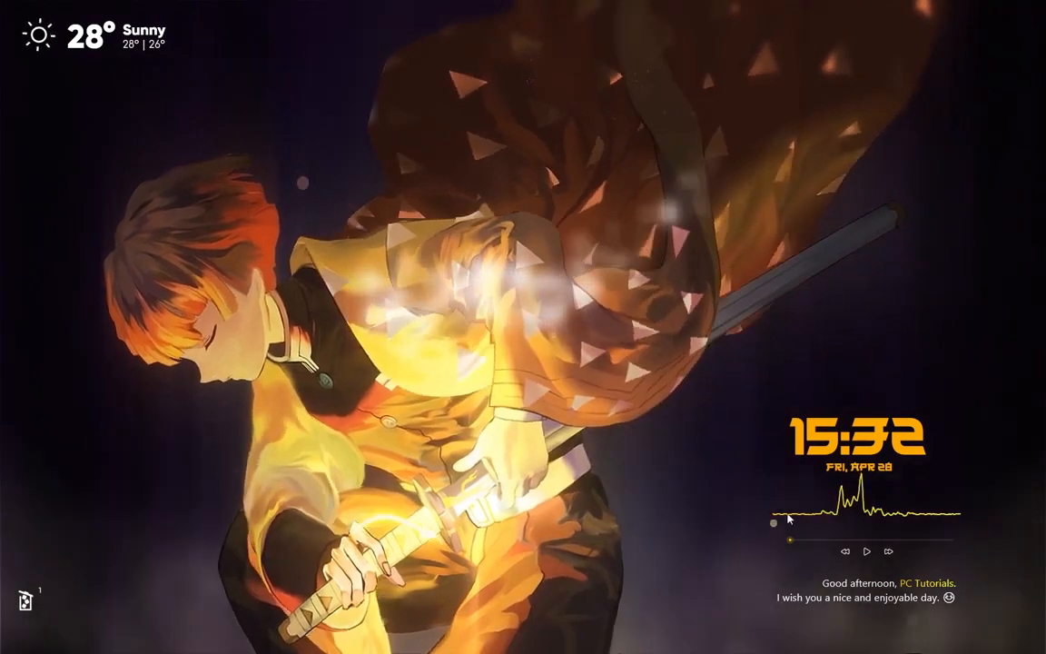